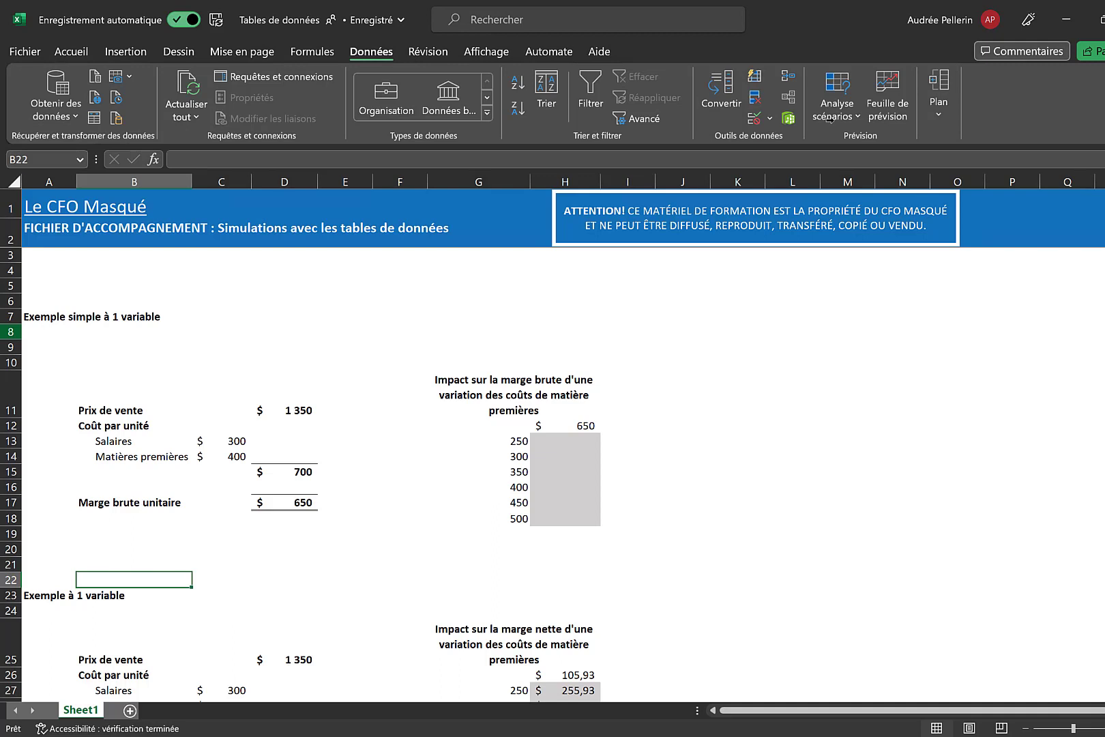
left_click(827, 104)
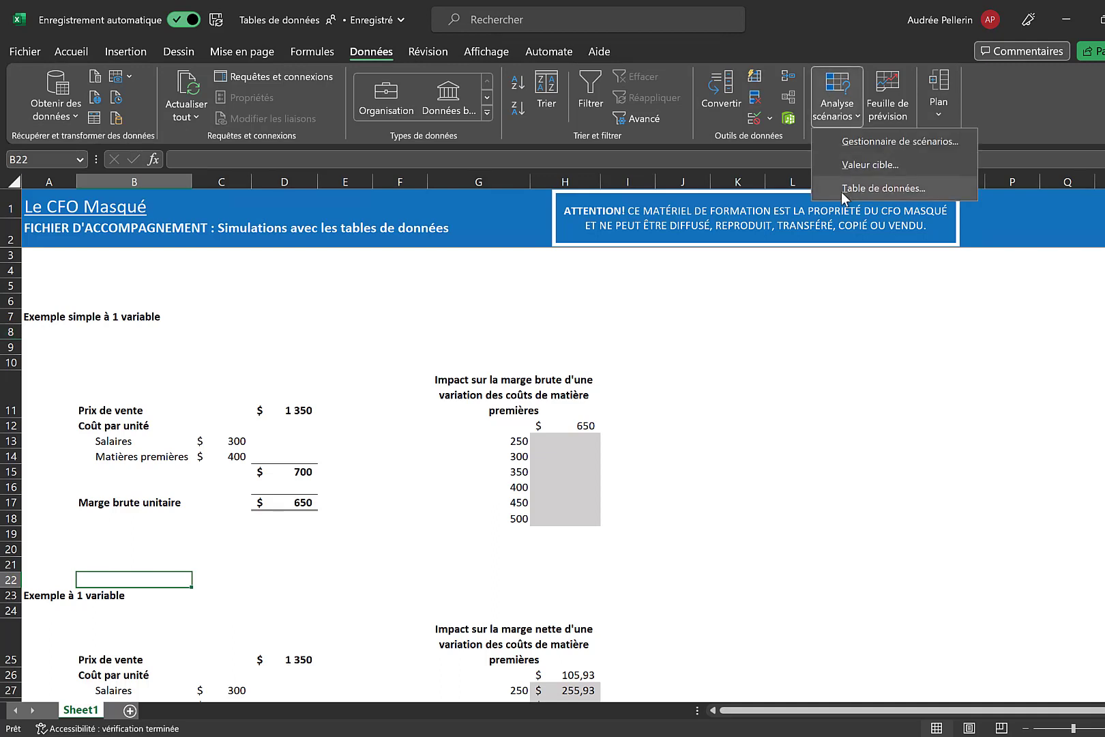
left_click(901, 346)
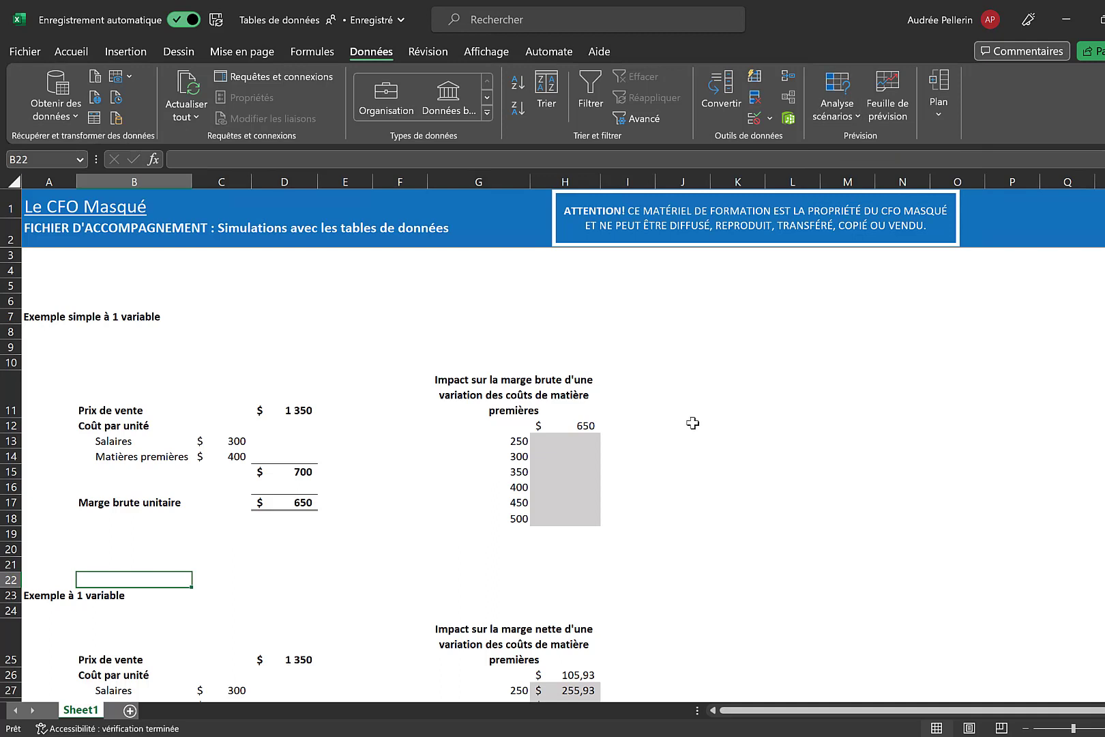
Examine the simple example's selling price, unit costs, cost total and the formula behind Marge brute unitaire in D17.
left_click_drag(300, 506, 116, 405)
left_click(348, 392)
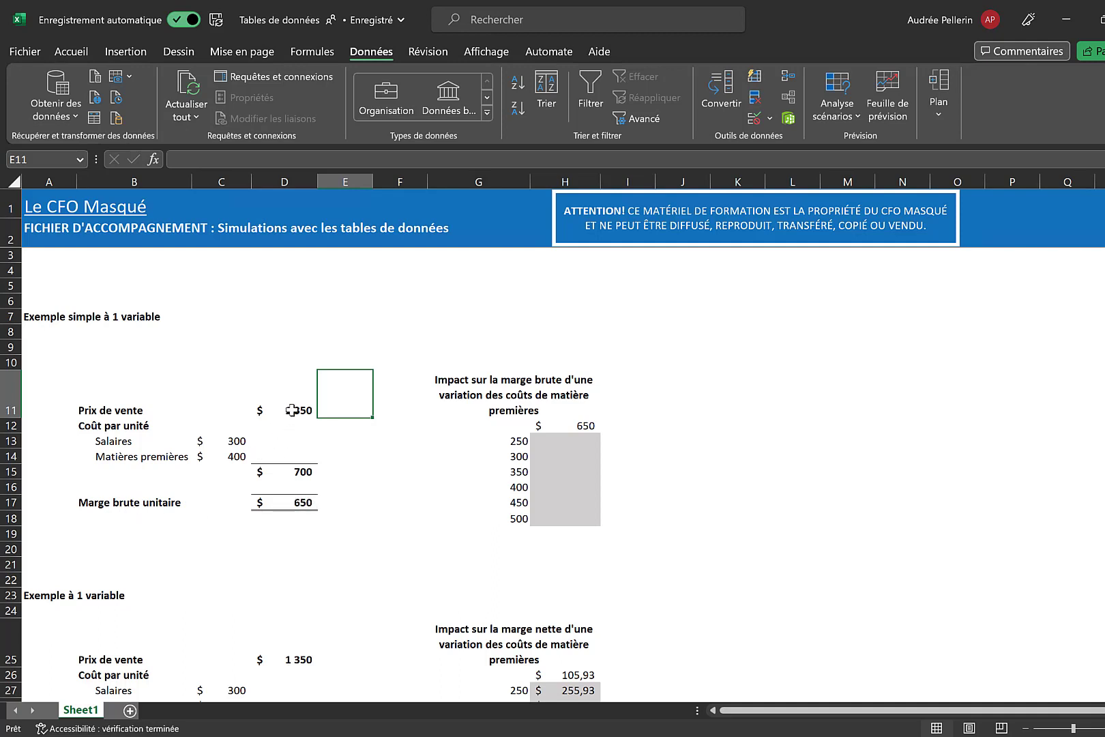
left_click_drag(291, 410, 133, 410)
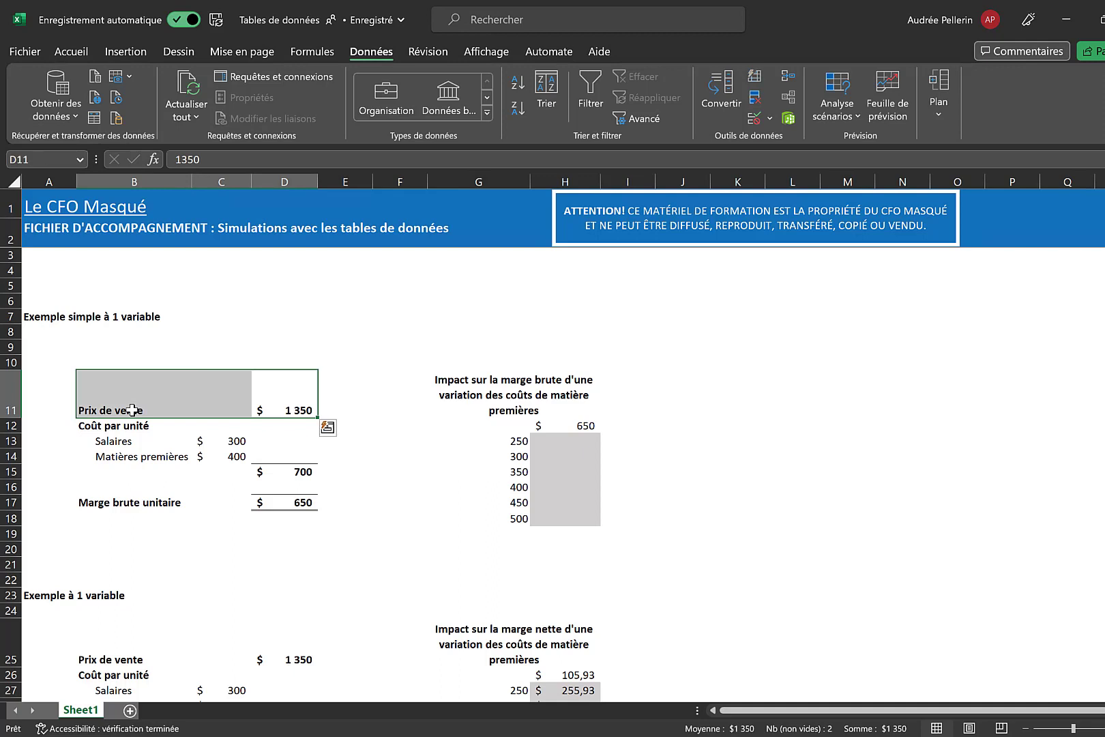
left_click(102, 429)
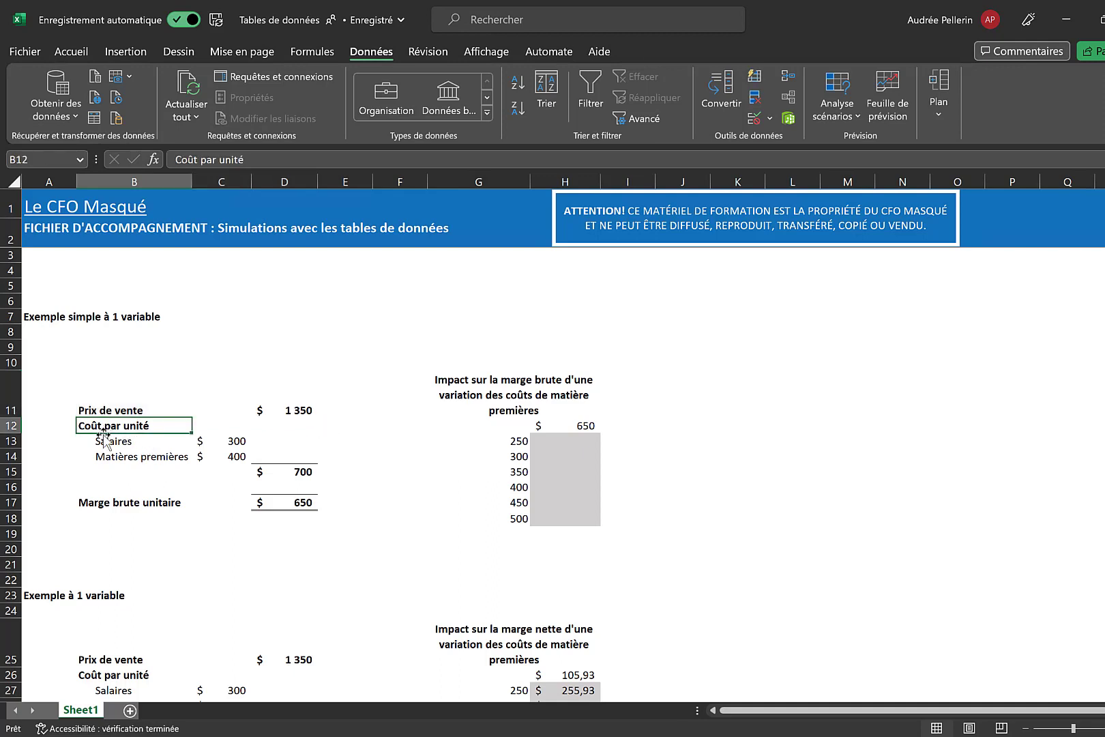
left_click(232, 442)
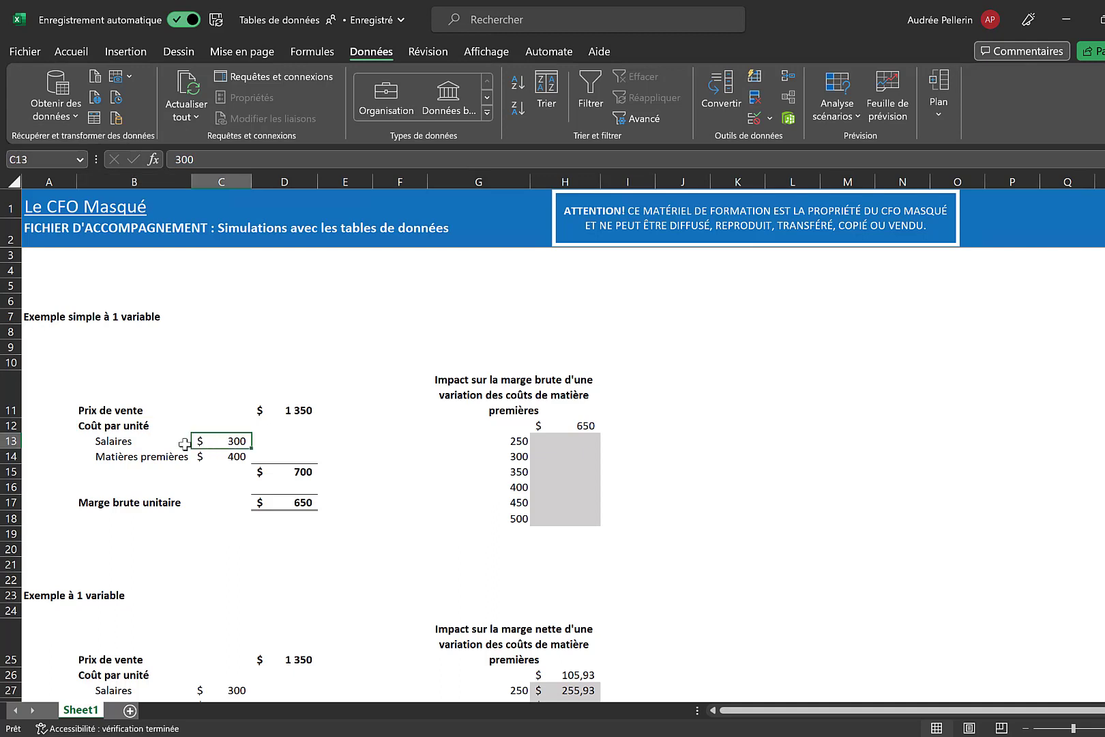
left_click(230, 457)
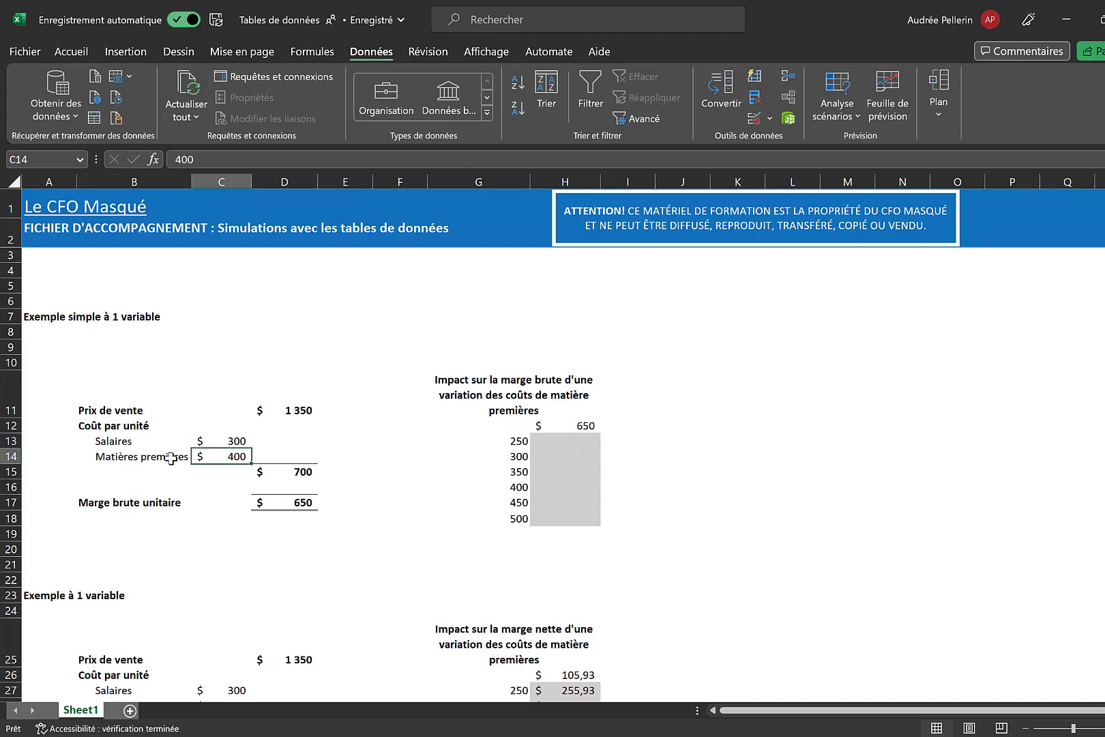
left_click(295, 472)
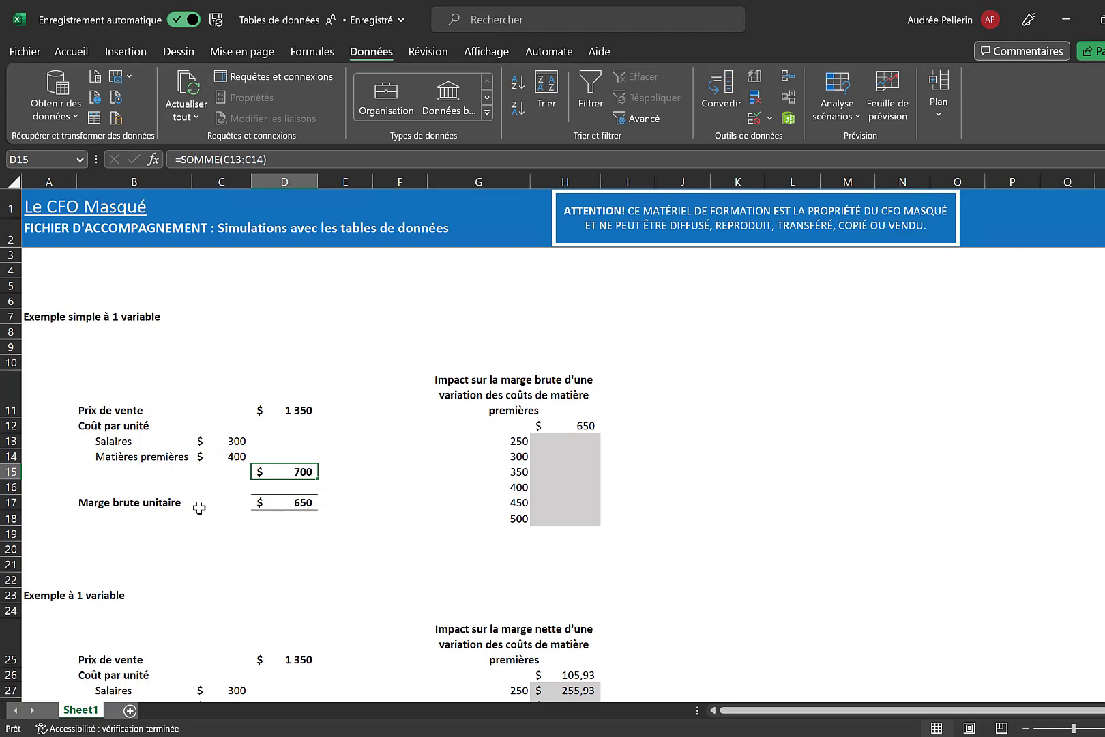
left_click(295, 507)
double_click(297, 505)
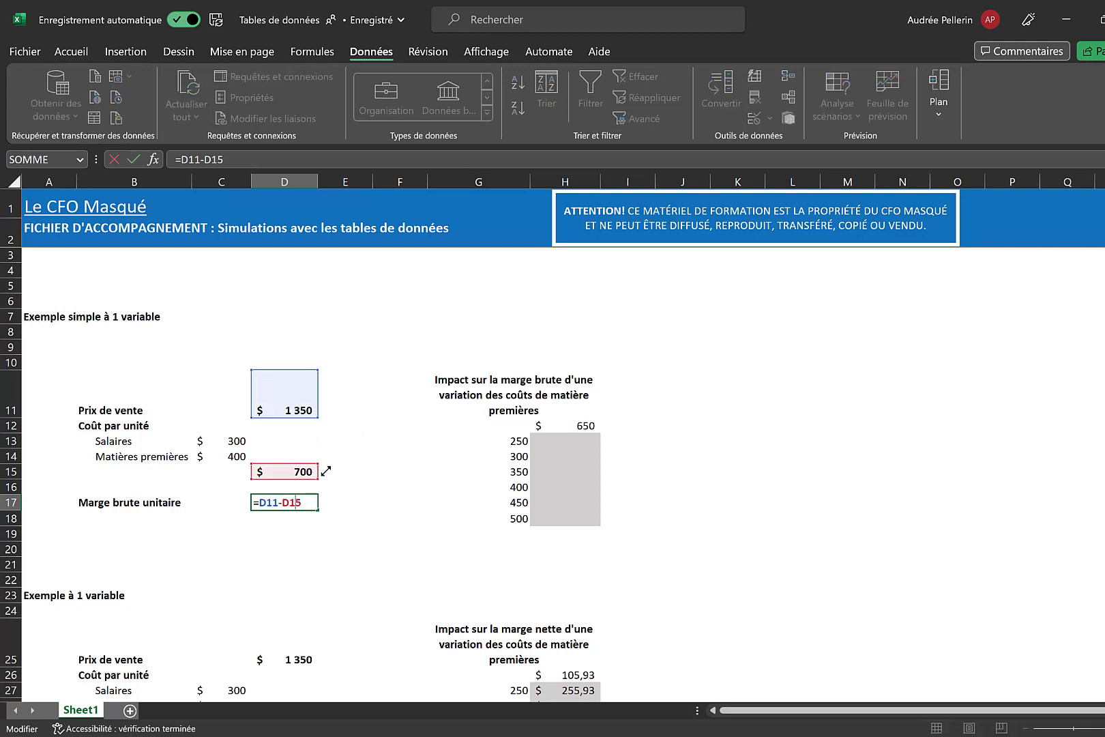
key("Escape")
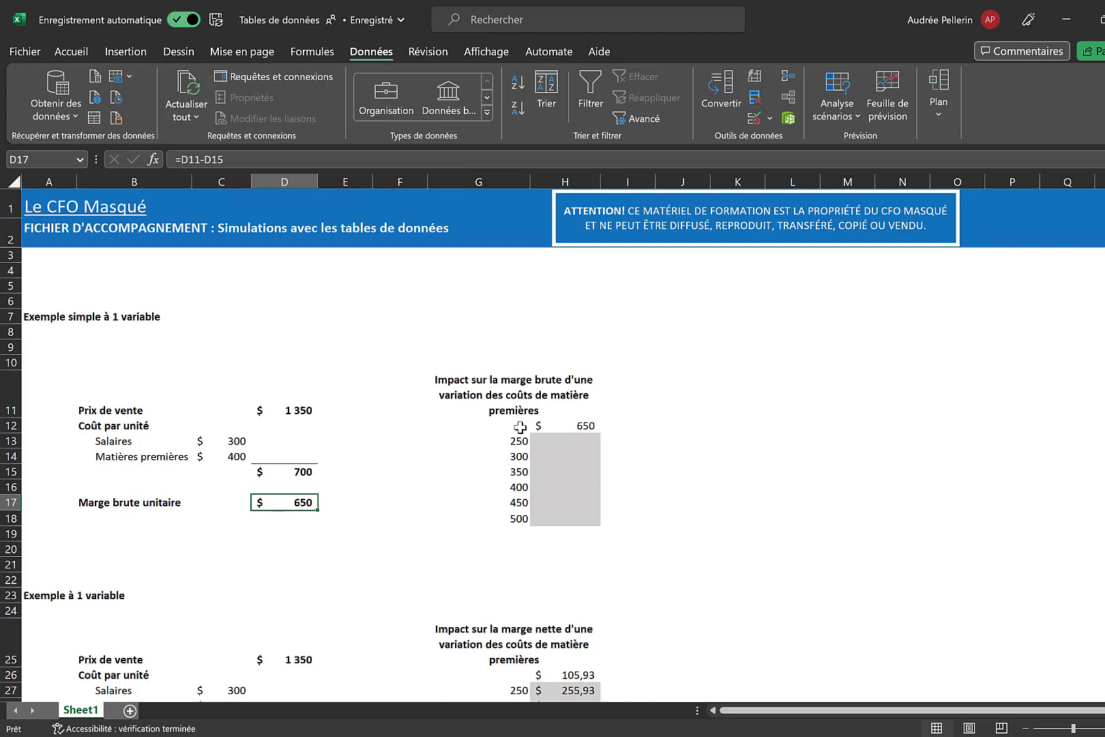
Examine the simulation table's raw material costs in G13:G18 and the formula in H12 that links to the unit gross margin.
left_click_drag(518, 425, 543, 519)
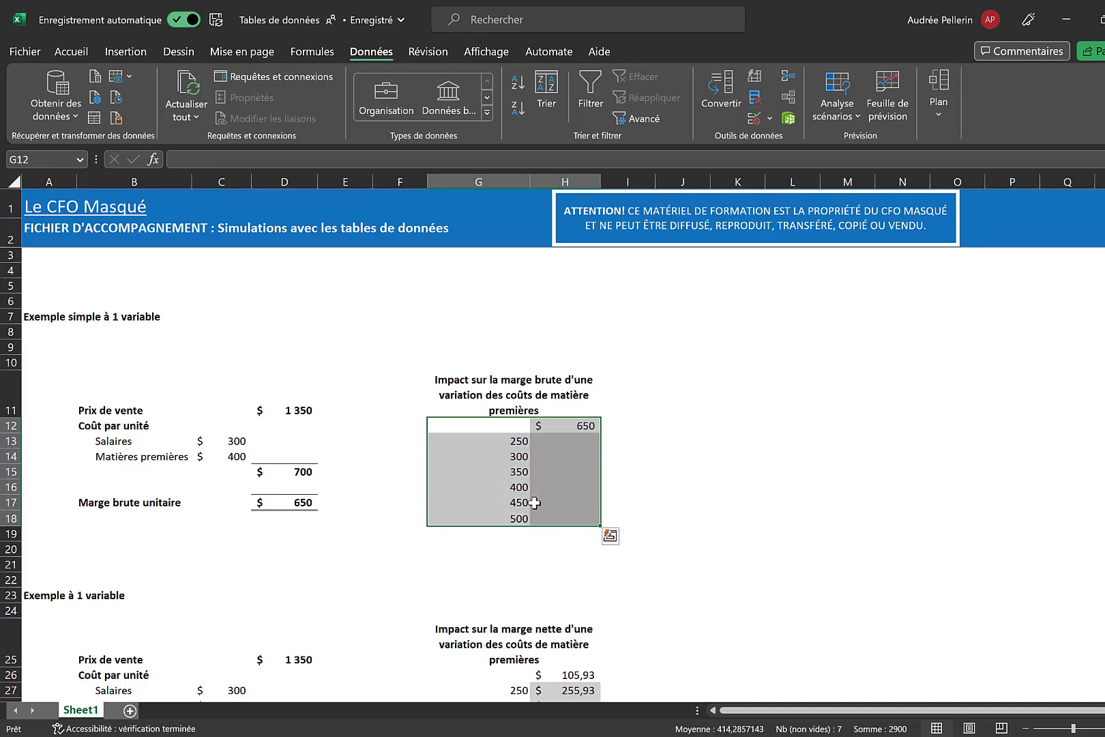
left_click_drag(511, 441, 497, 518)
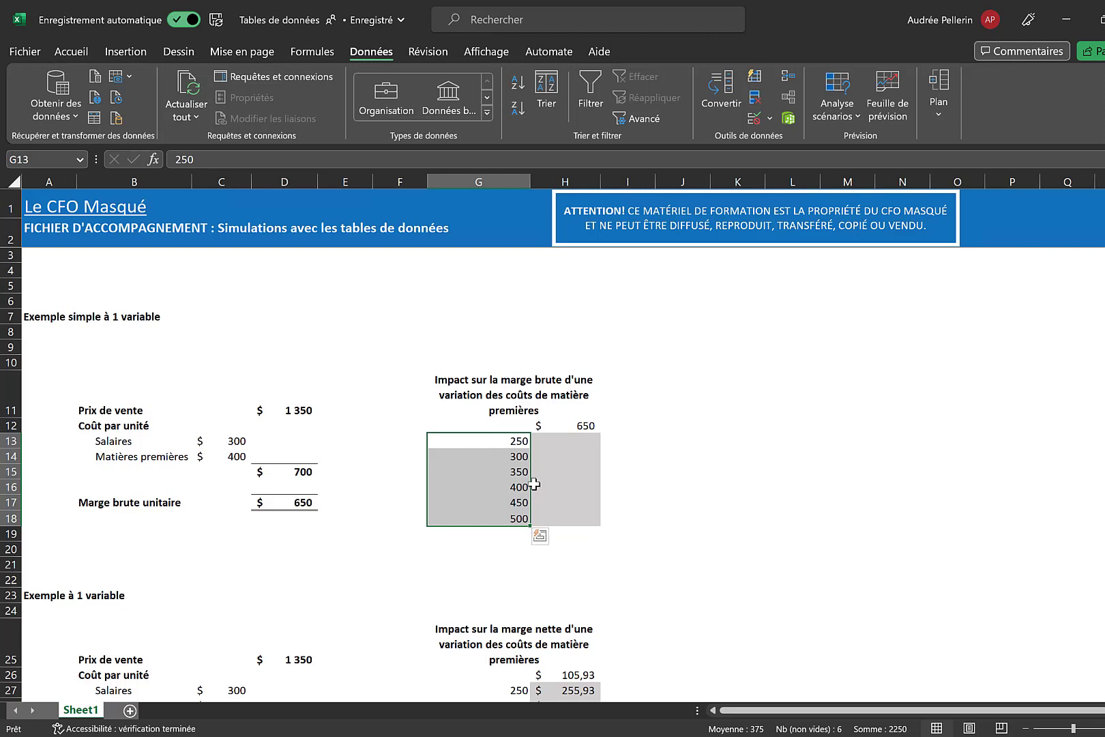
left_click(489, 446)
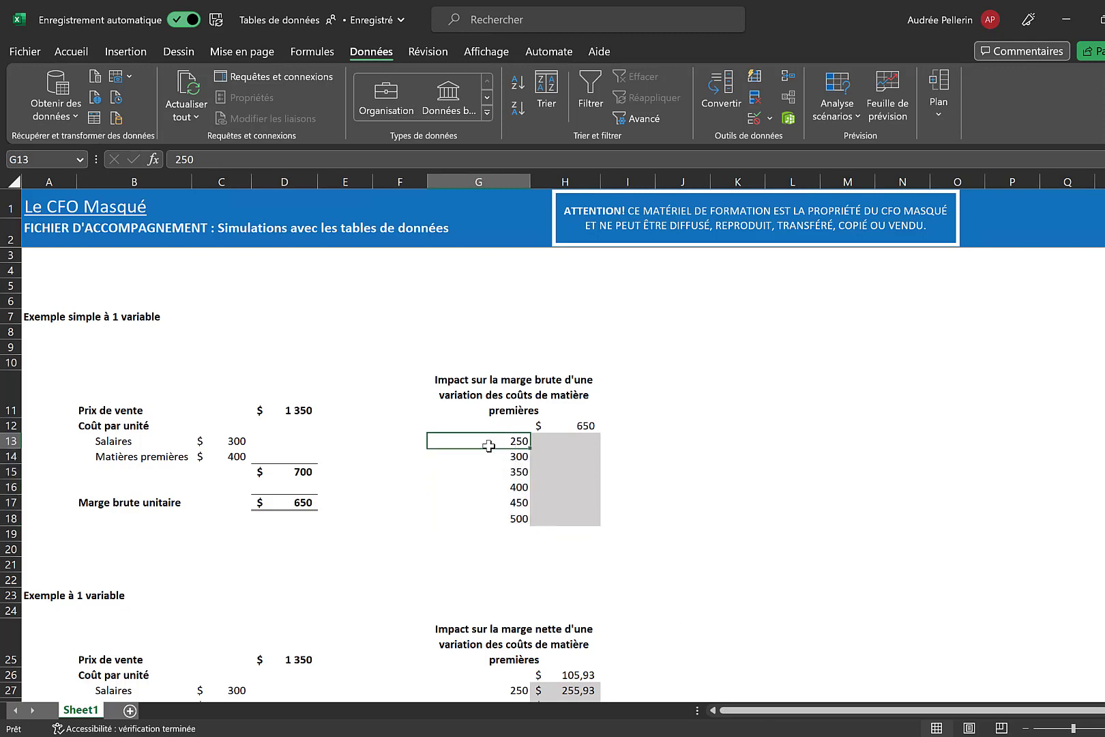
left_click(489, 520)
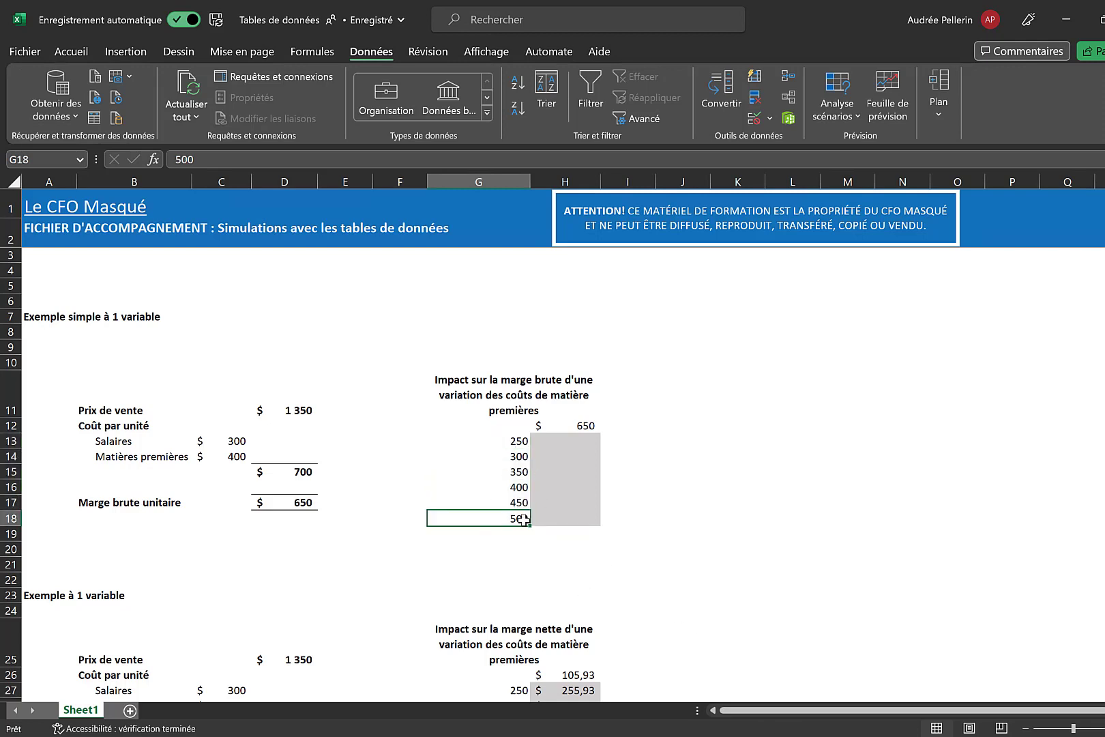
left_click(587, 426)
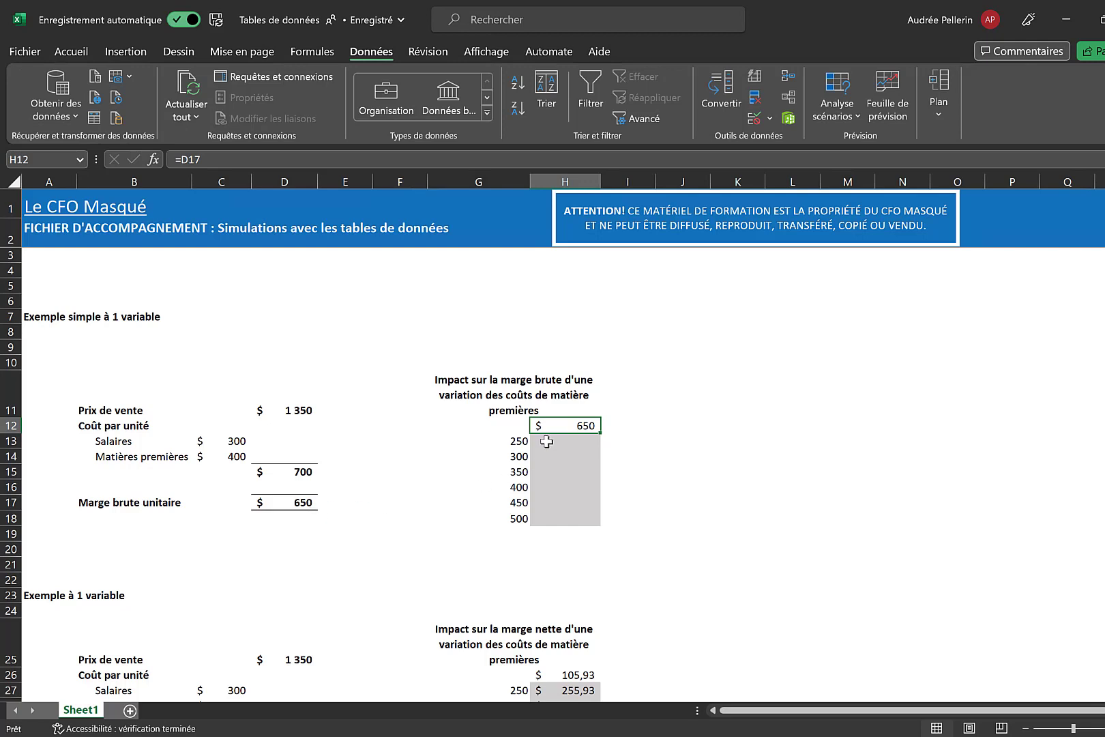
double_click(565, 429)
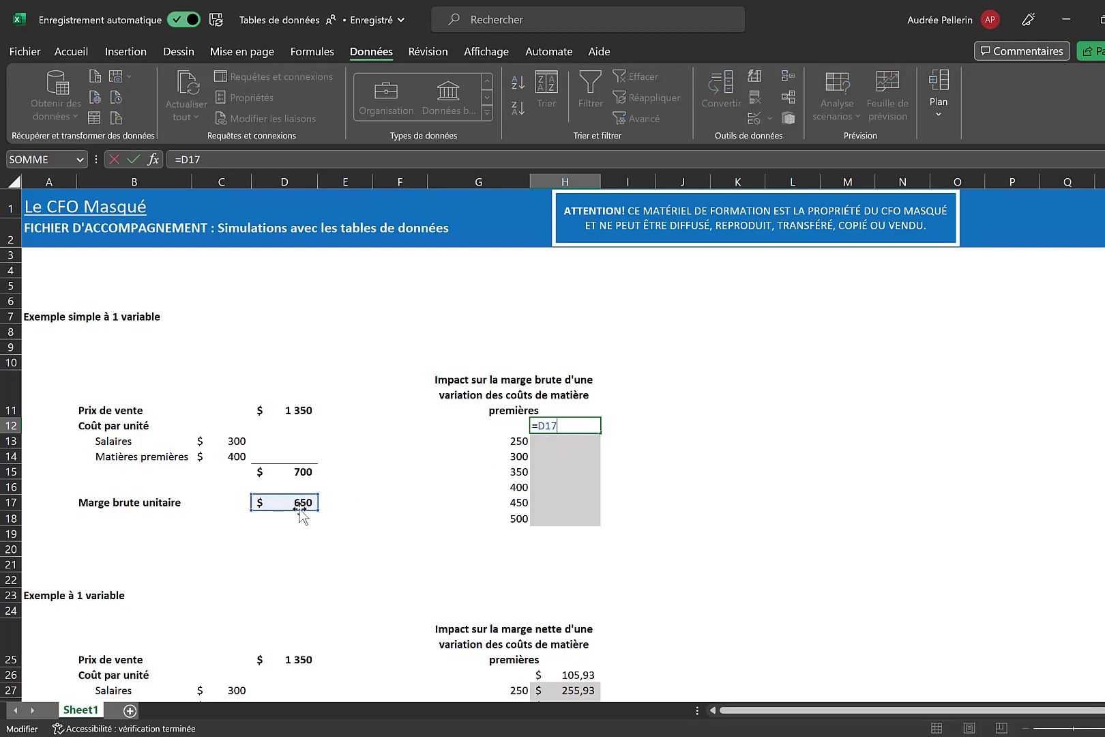
key("Return")
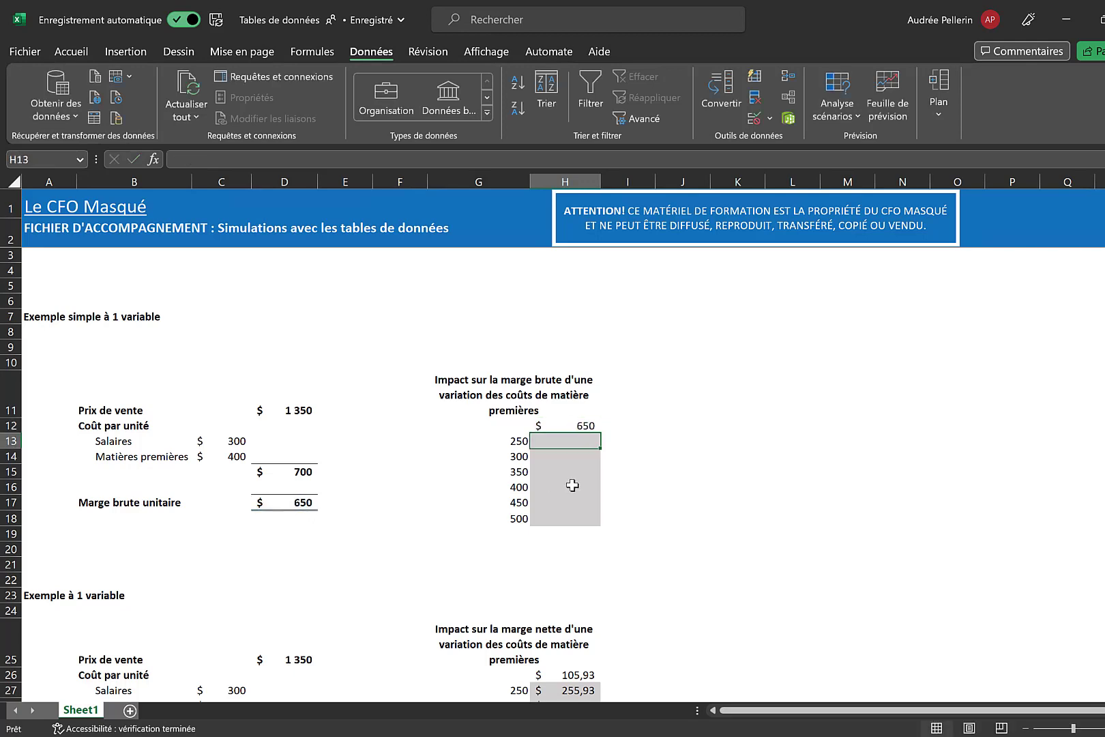
left_click(584, 425)
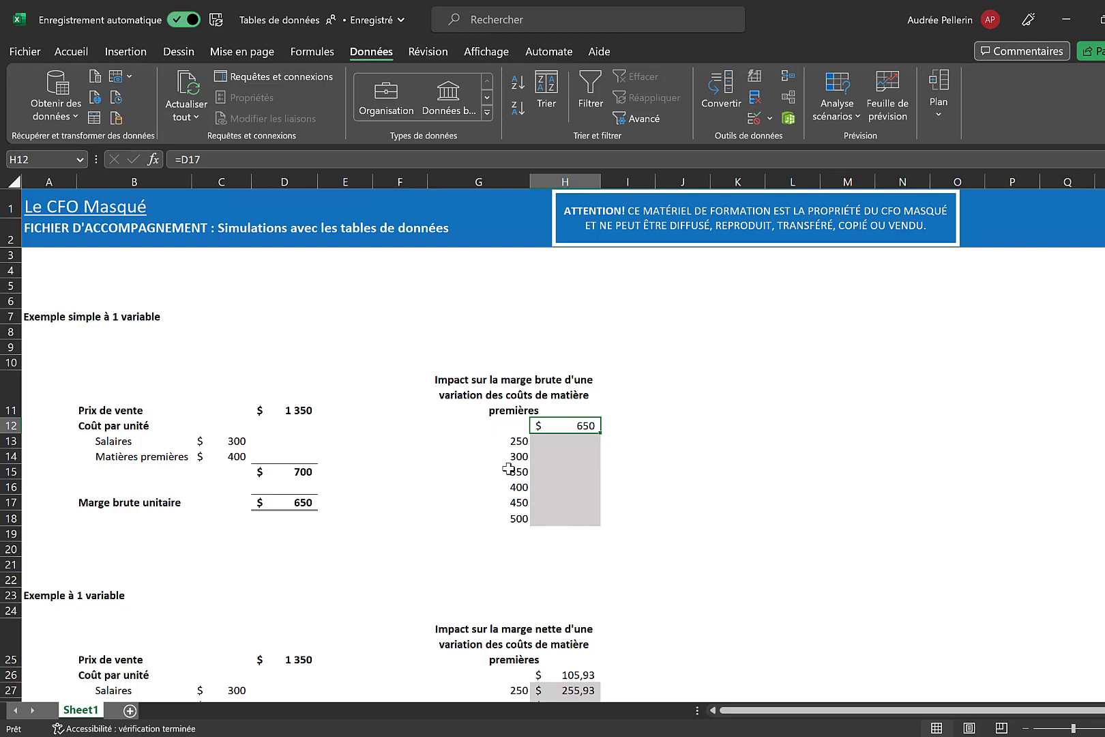
Create a one-variable data table on G12:H18 with C14, the Matières premières cost, as the column input cell.
left_click_drag(514, 430, 539, 517)
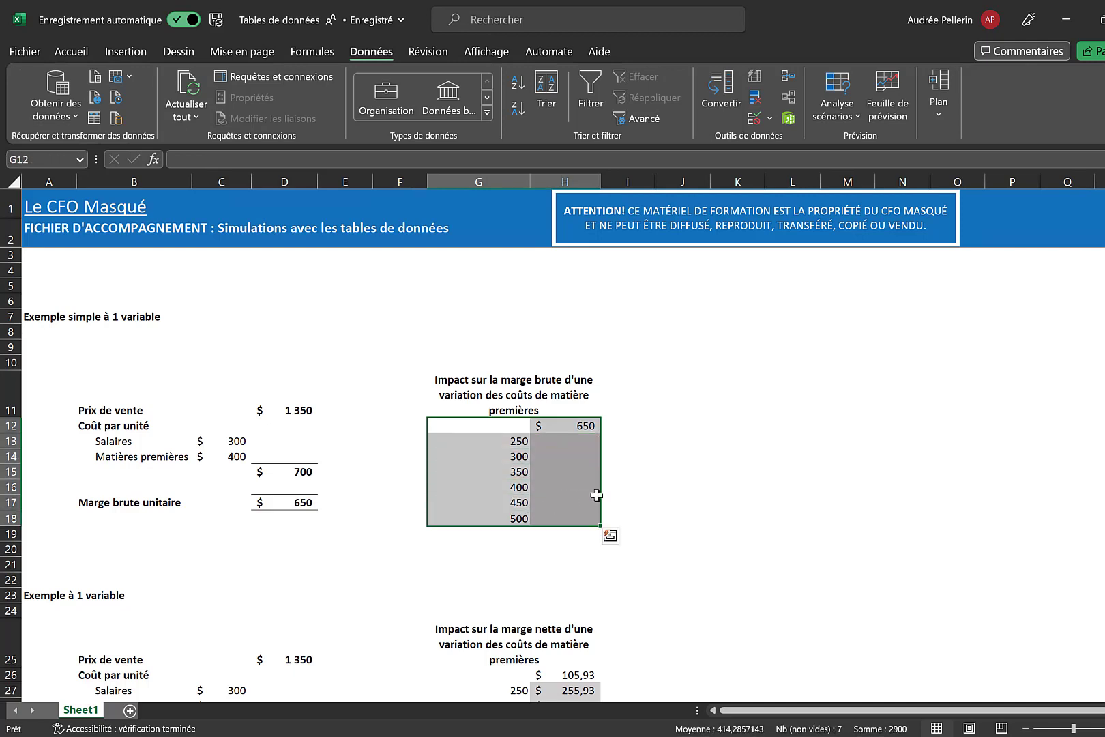
left_click(825, 112)
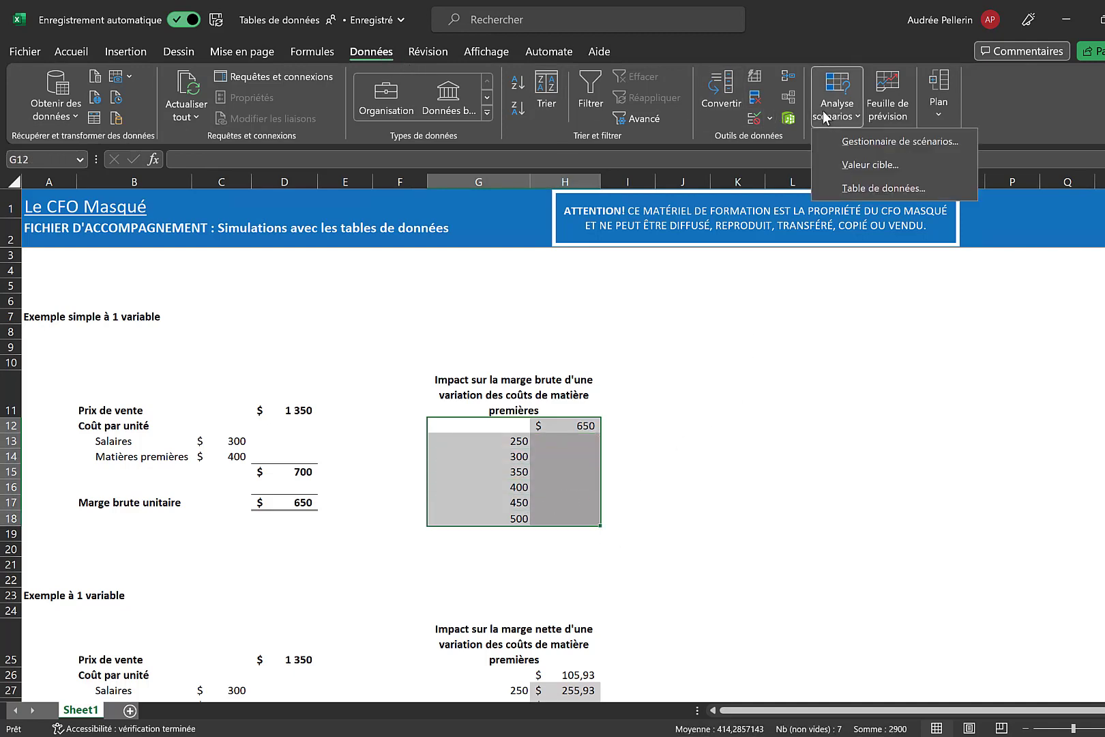
left_click(880, 187)
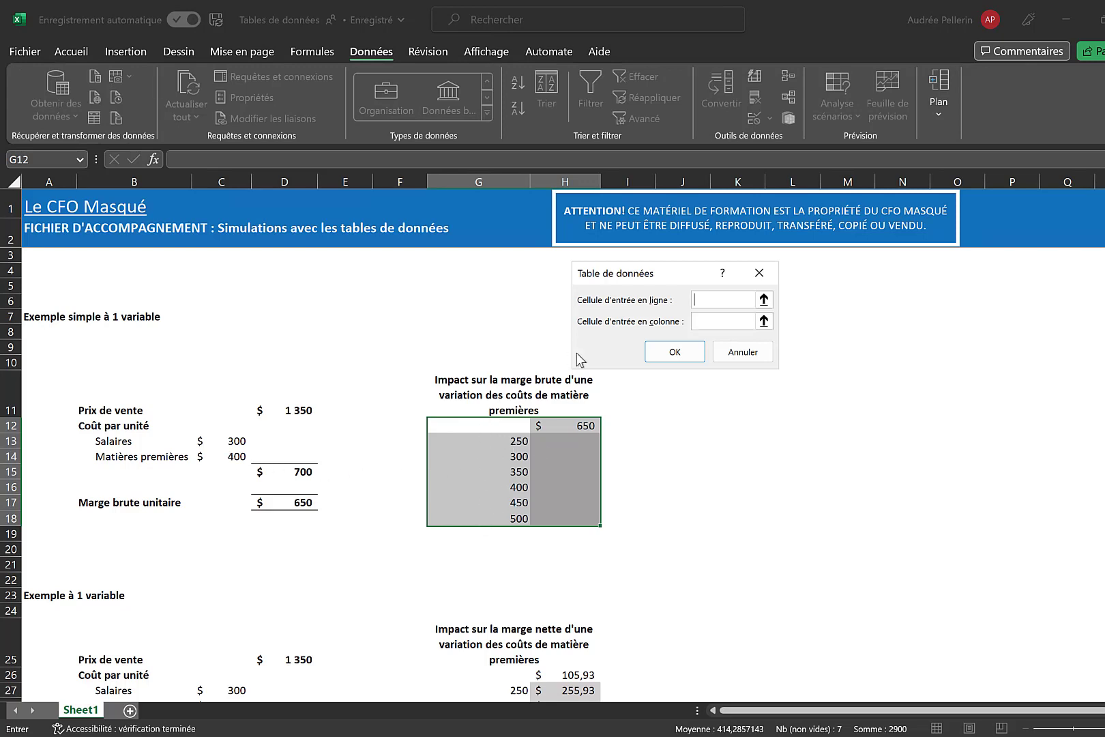
left_click(703, 319)
left_click(230, 456)
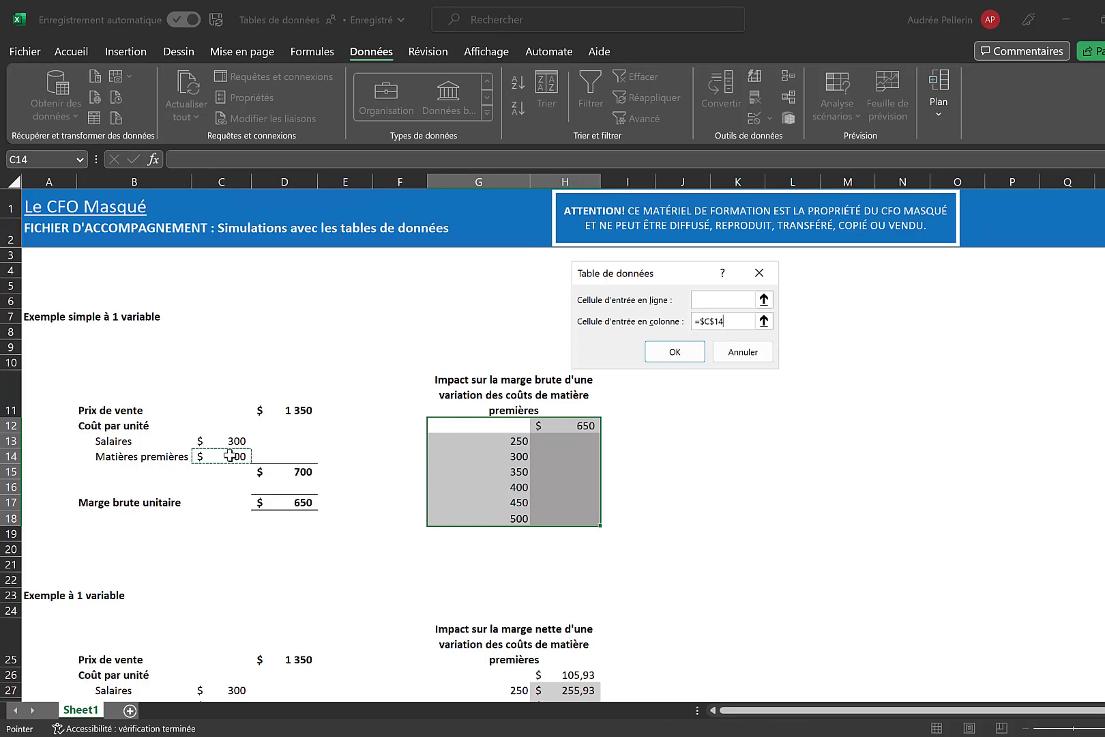
left_click(696, 322)
left_click(697, 323)
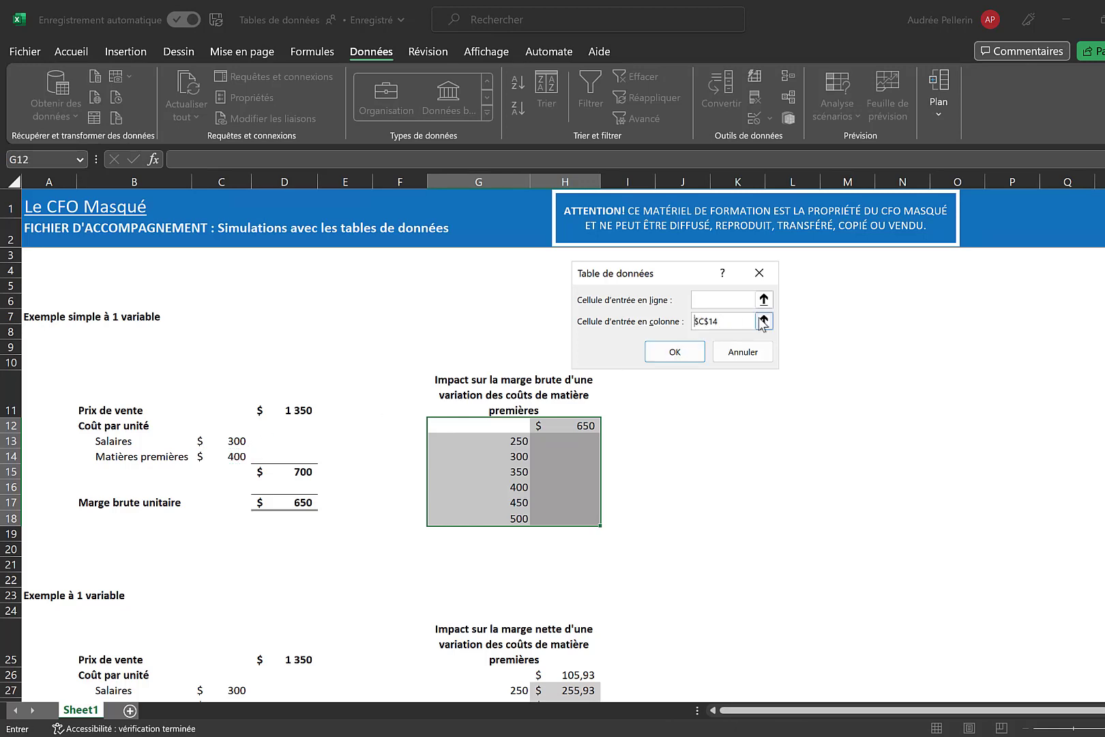
left_click(677, 351)
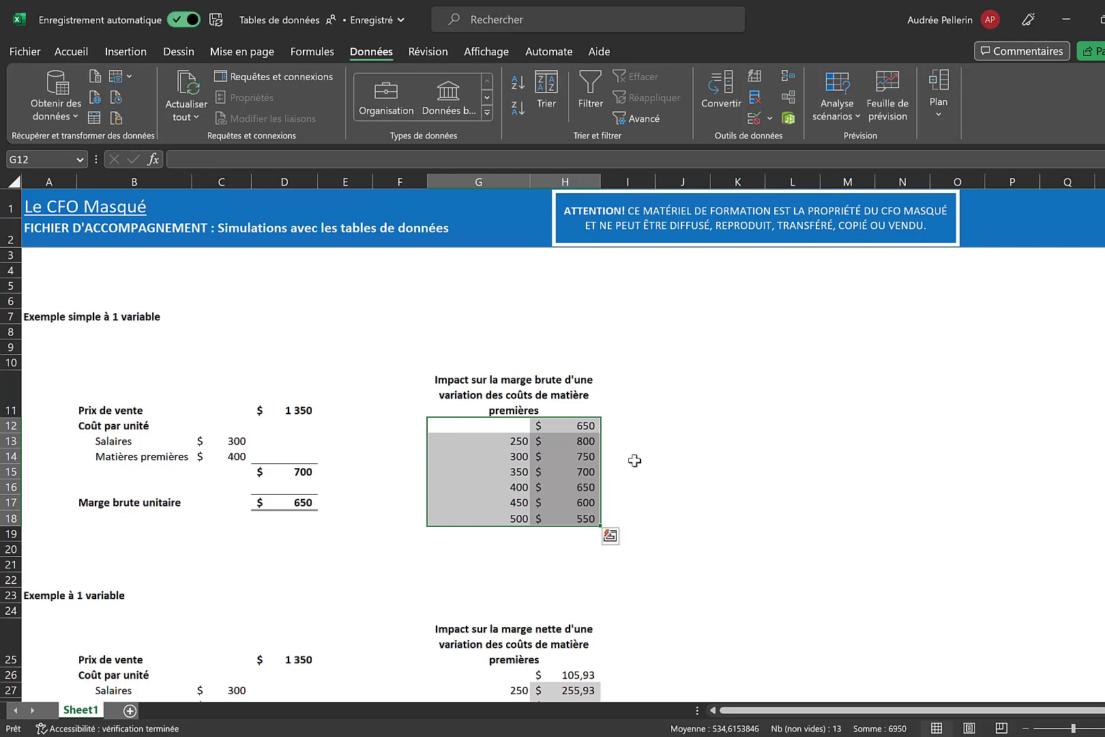
Review the data table results in H13:H18 and compare the result for a raw material cost of 400 with the unit gross margin in D17.
left_click_drag(563, 442, 590, 519)
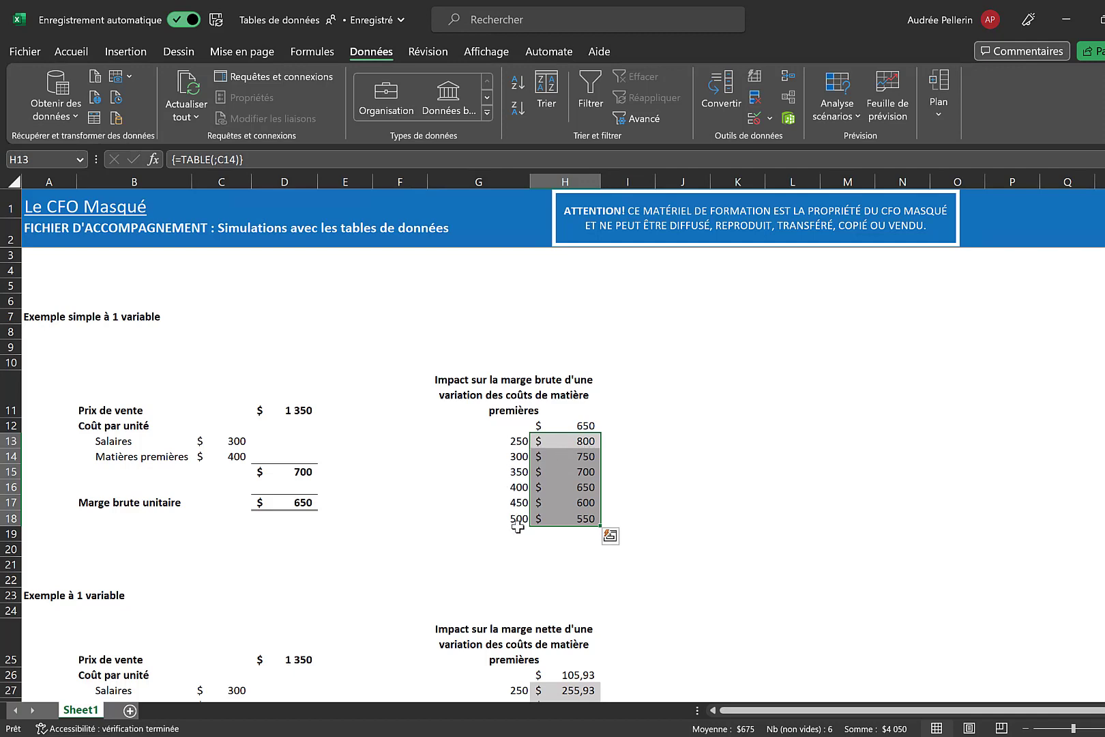
left_click(578, 487)
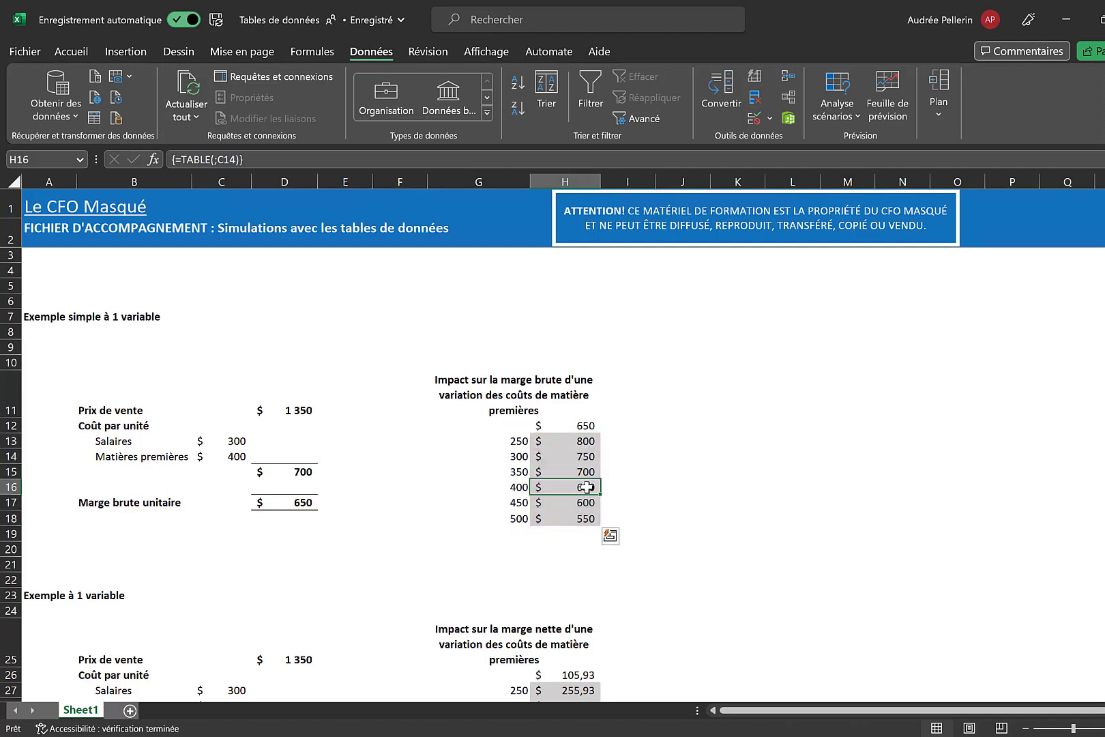
left_click(497, 486)
left_click(595, 487)
left_click(303, 505)
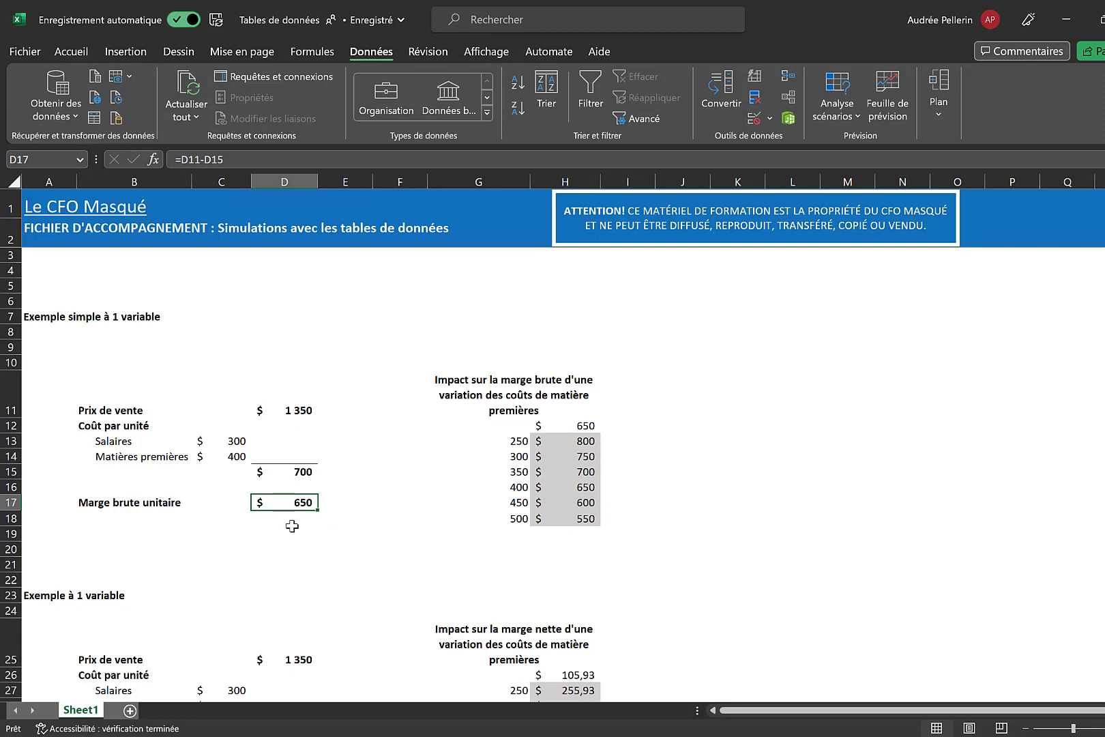
Set the Matières premières cost in C14 to 500 and compare the unit gross margin with the data table's matching row.
left_click(238, 458)
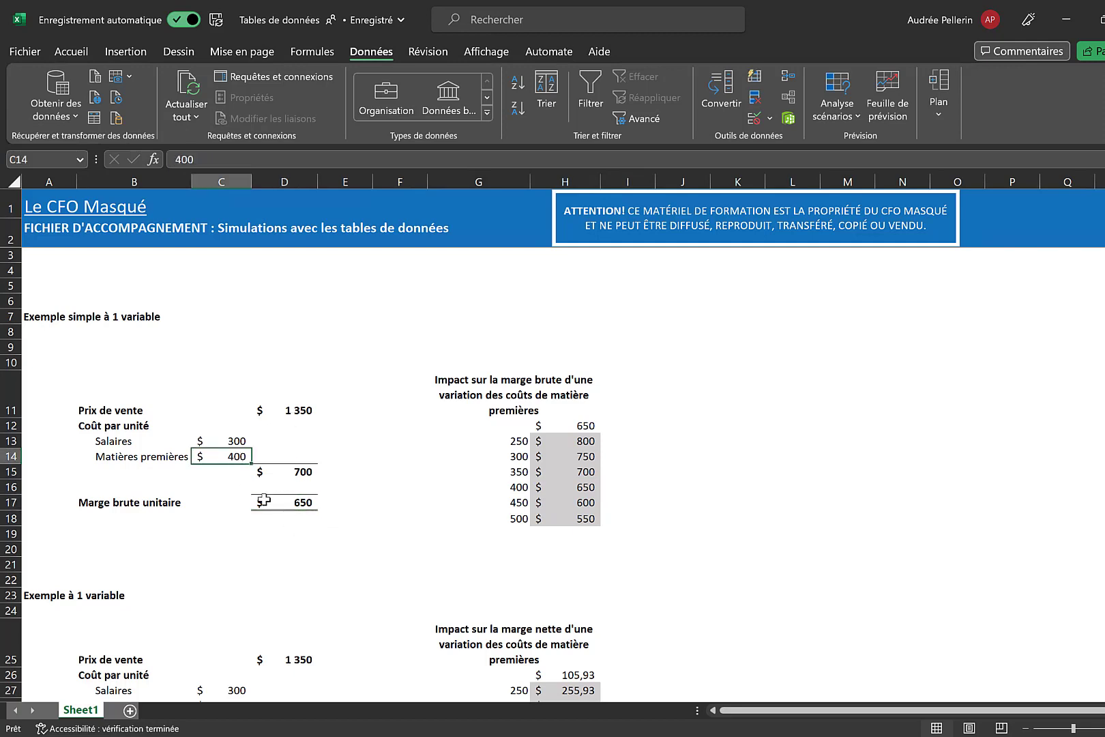
type("5")
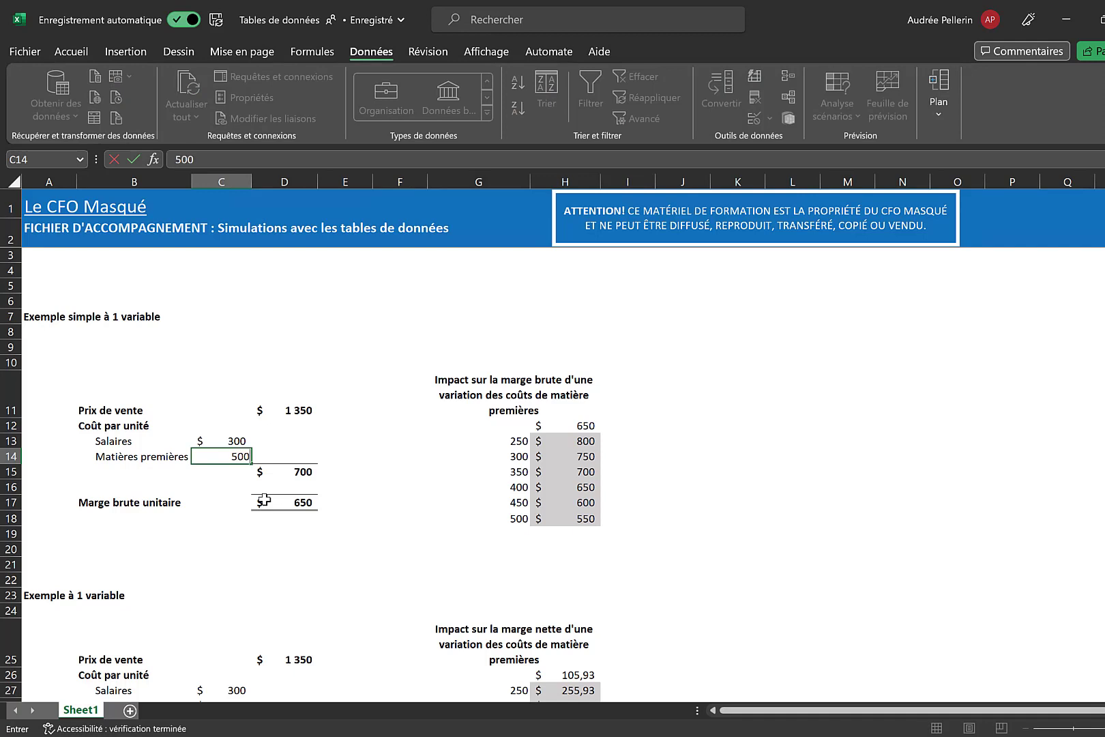
type("00")
key("Return")
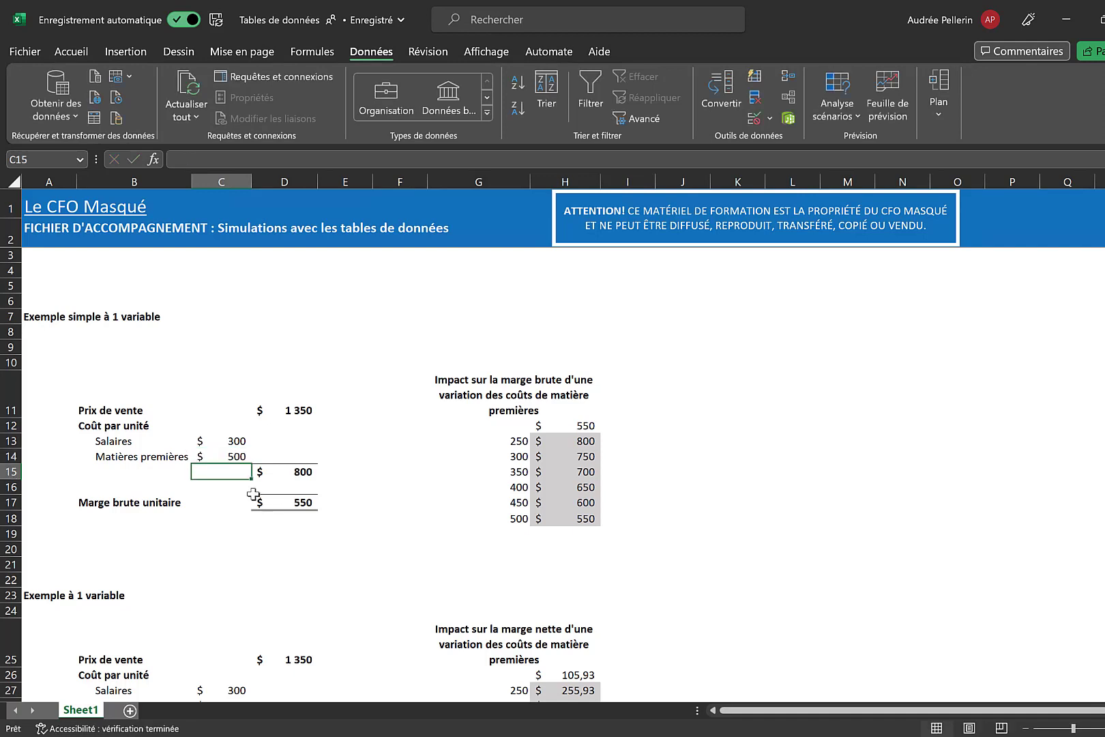
left_click(295, 508)
left_click(575, 518)
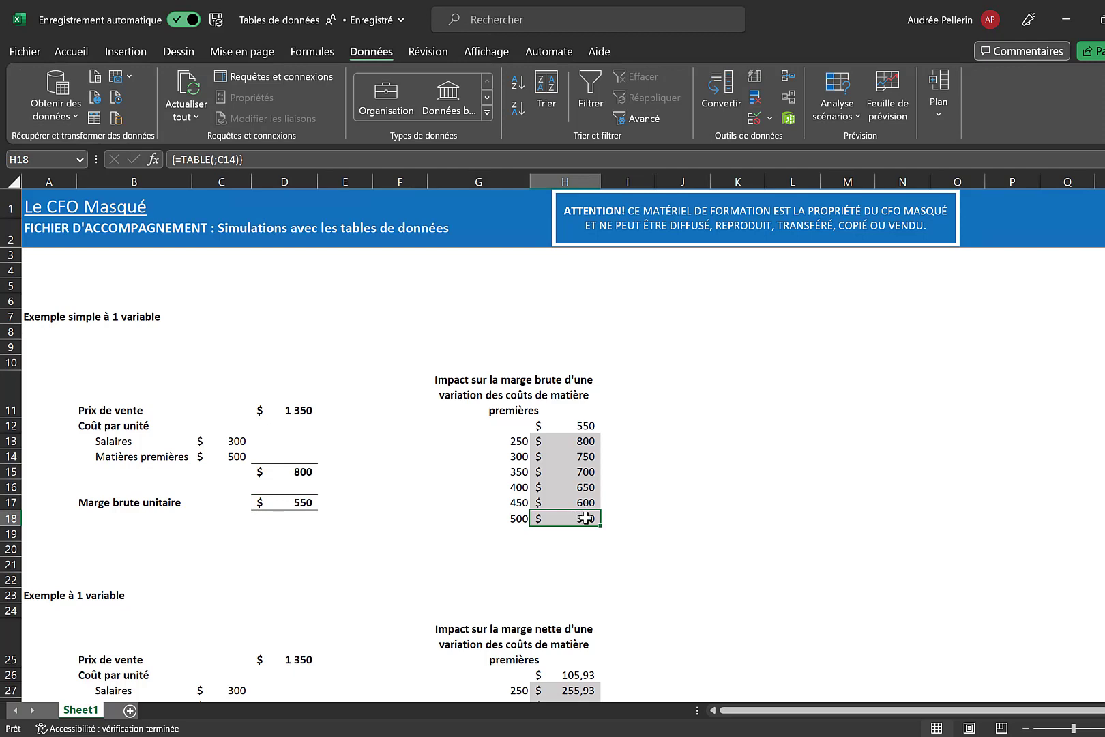
Restore the Matières premières cost in C14 to 400.
left_click(227, 455)
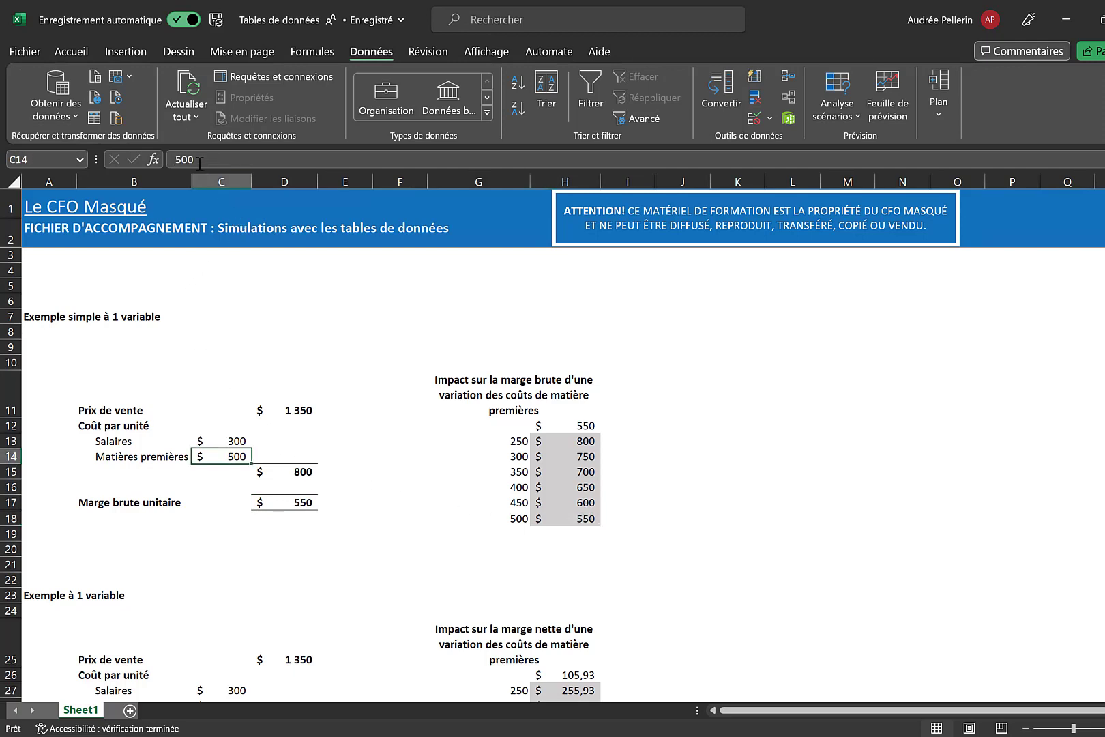
double_click(199, 163)
type("400")
left_click(133, 159)
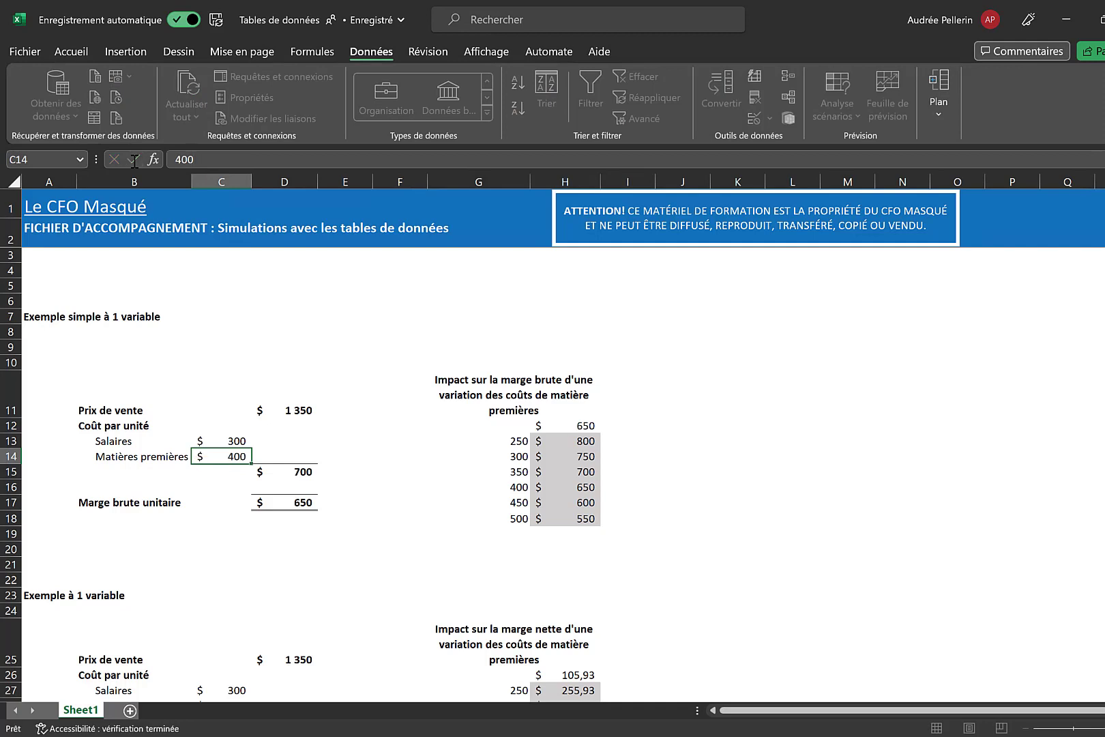
key("Return")
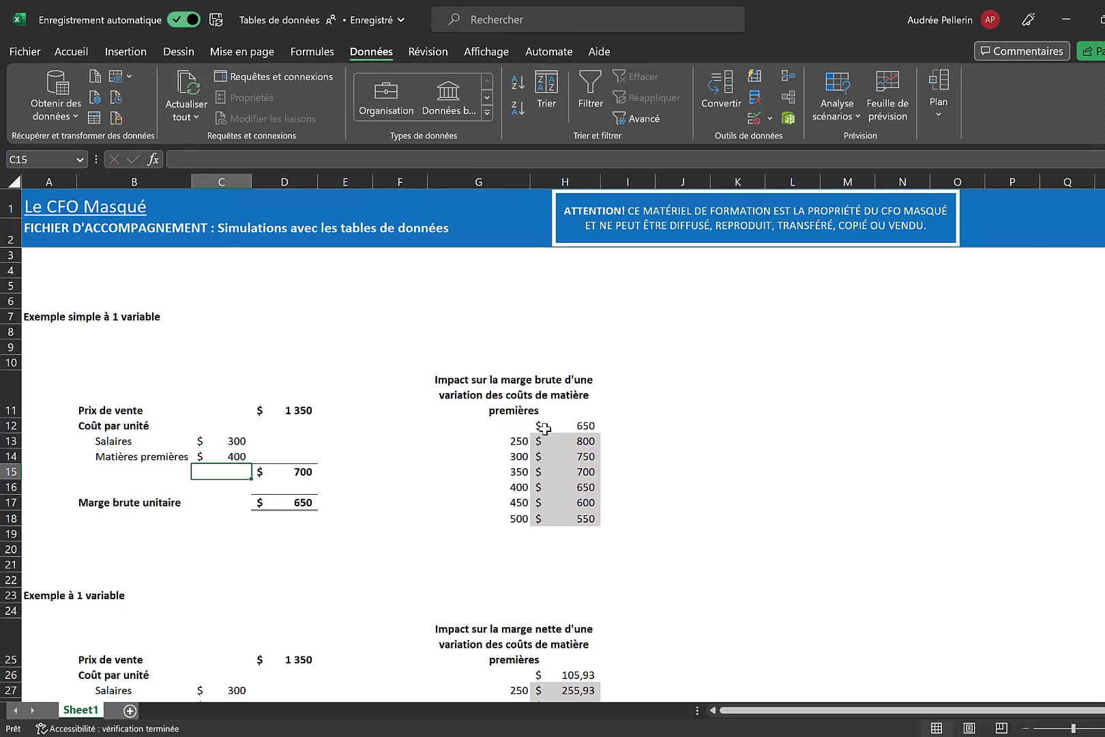
Copy the raw material costs in G13:G18 and paste them transposed into a row starting at K13.
left_click_drag(512, 426, 554, 512)
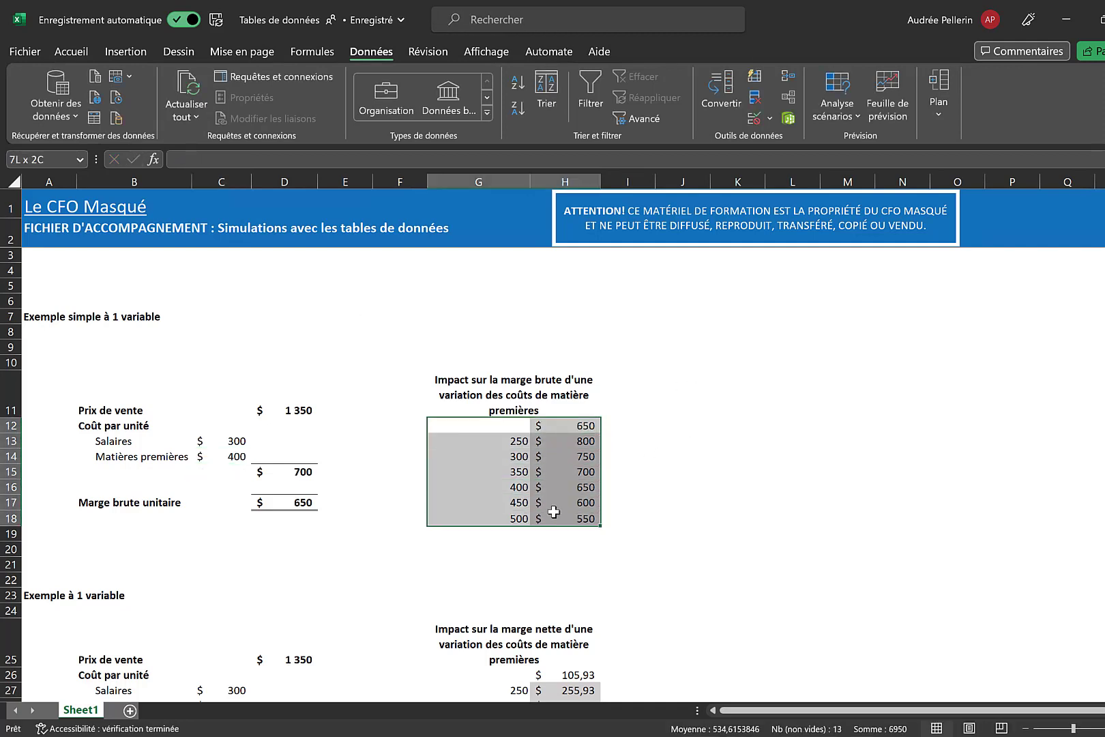
left_click_drag(508, 442, 506, 513)
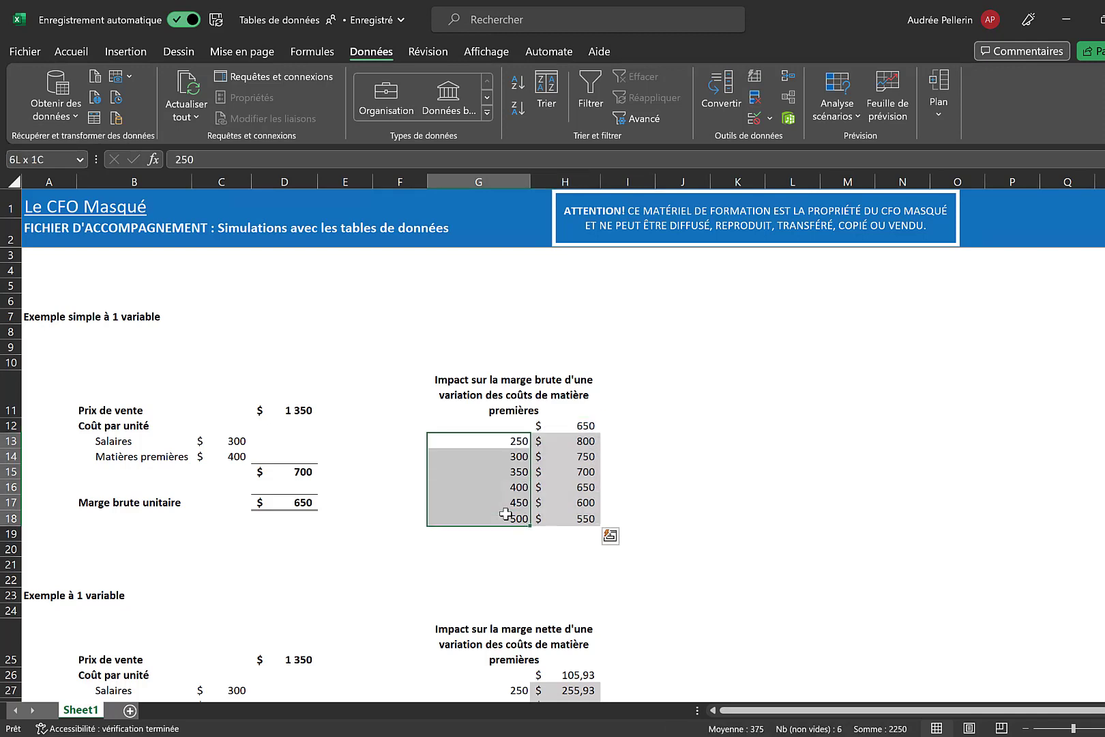
key("ctrl+c")
right_click(728, 436)
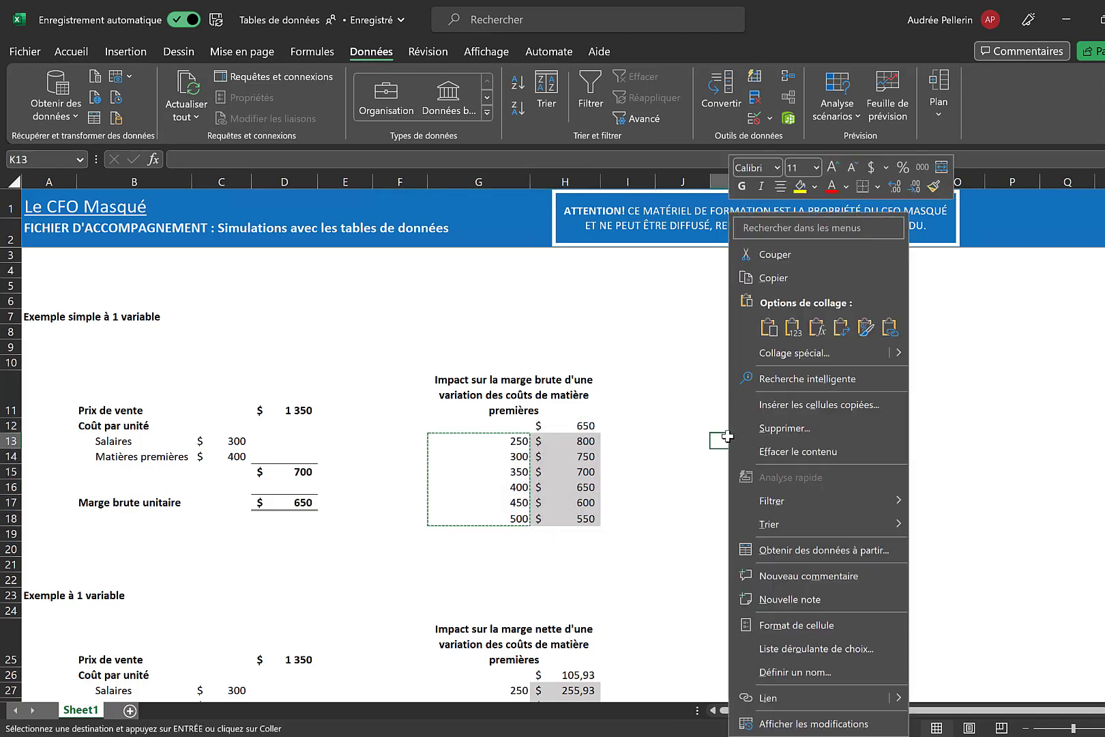
left_click(842, 328)
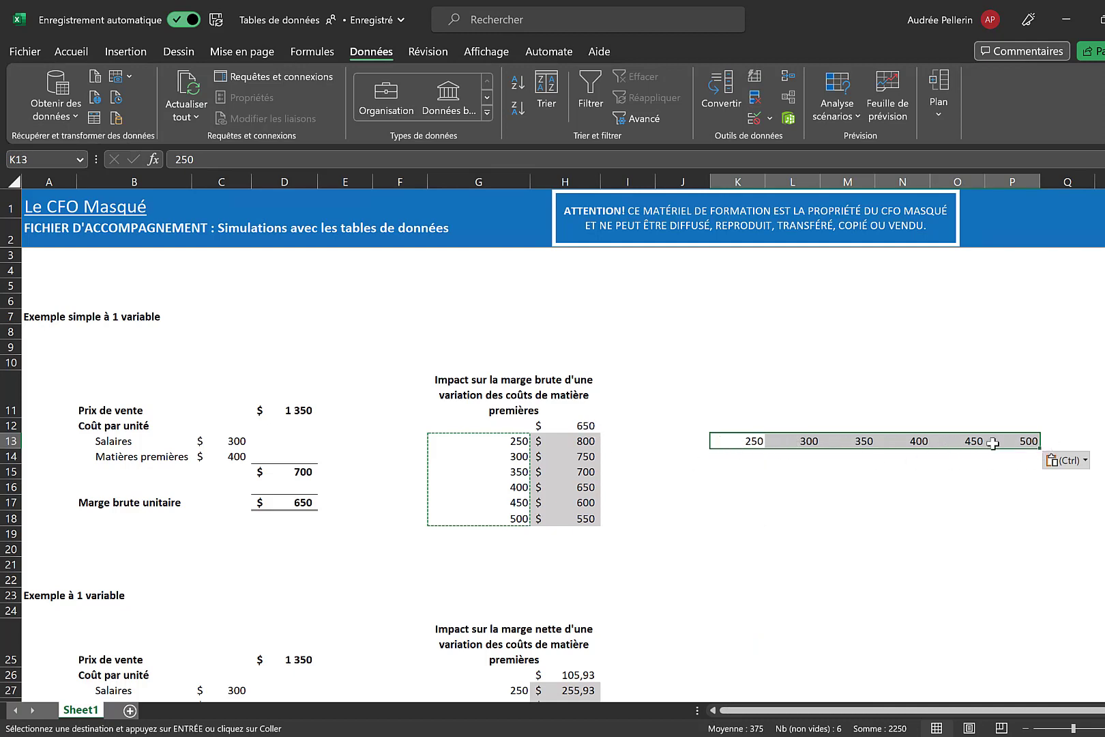
Link J14 to the unit gross margin with the formula =D17.
left_click(692, 460)
type("=")
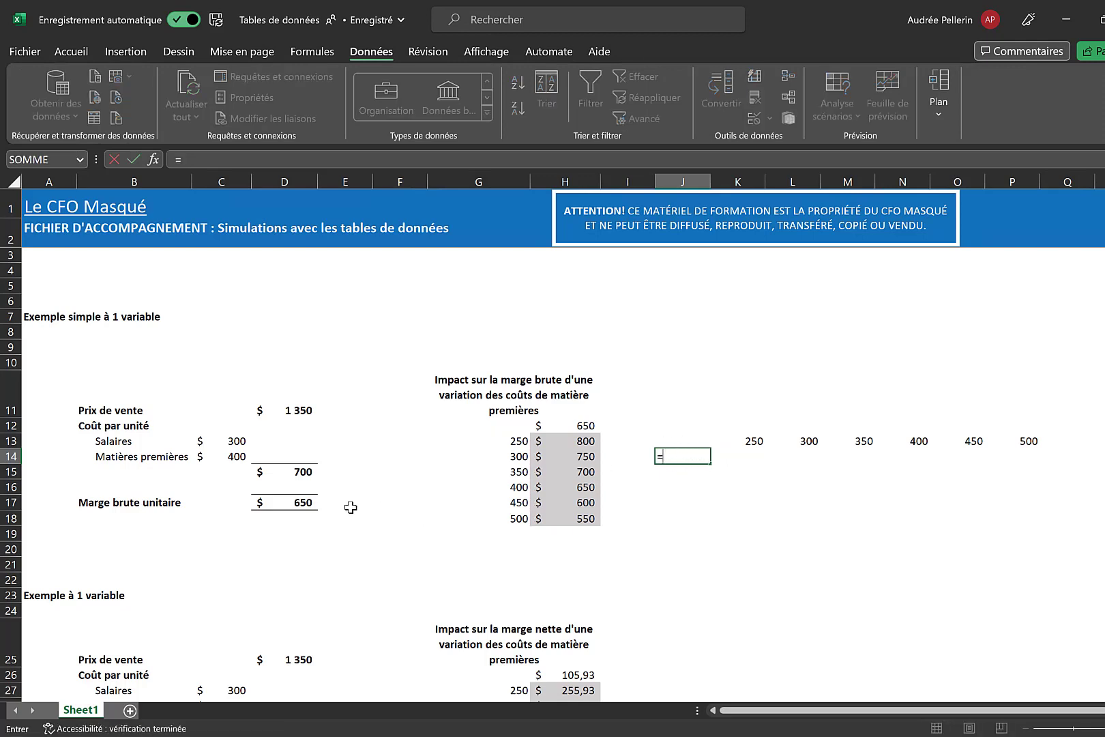
left_click(295, 505)
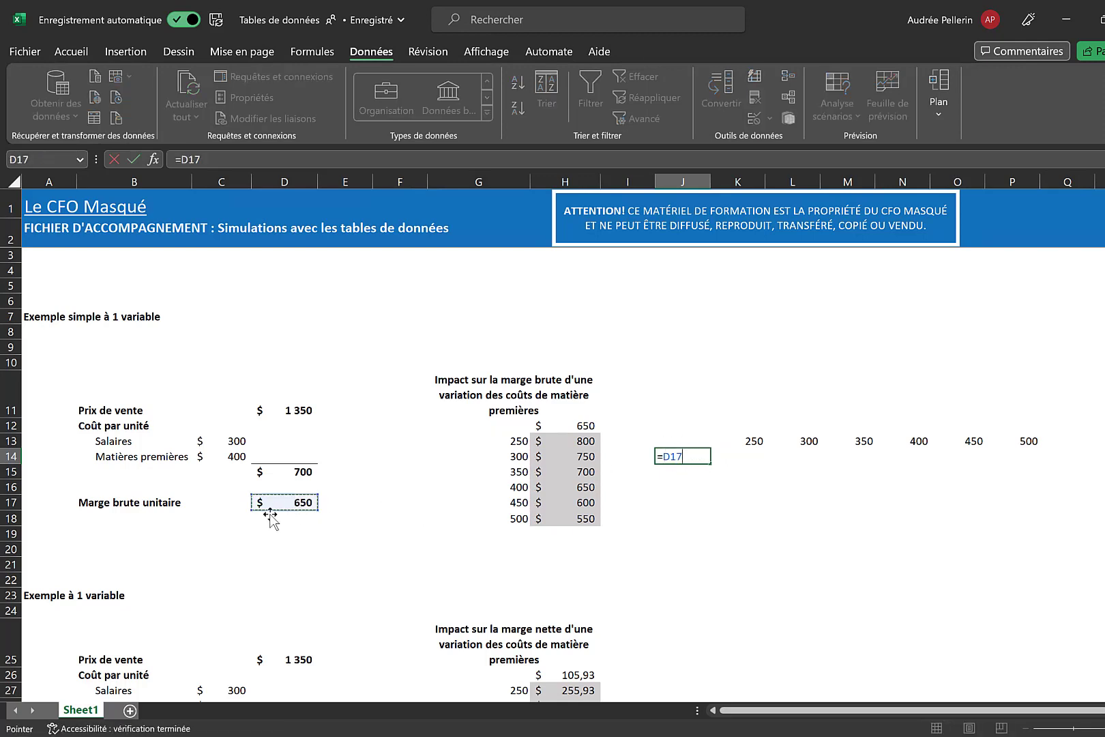
key("Return")
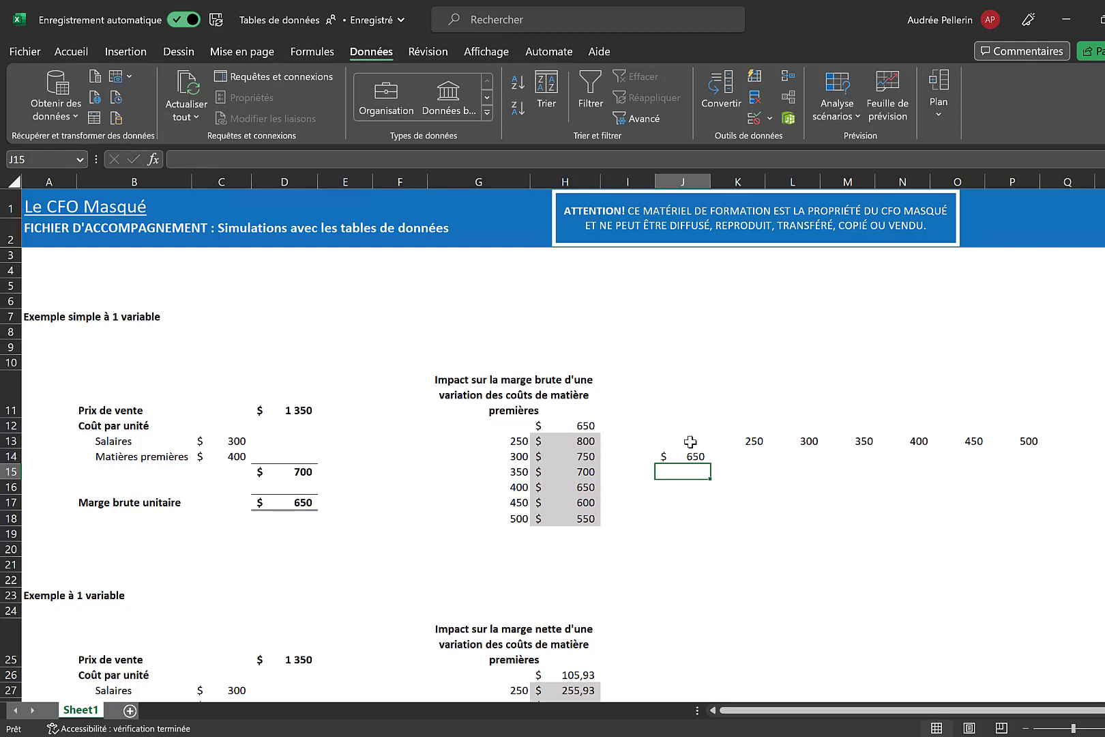
Create a one-variable data table on J13:P14 with C14, the Matières premières cost, as the row input cell.
left_click_drag(685, 442, 1014, 453)
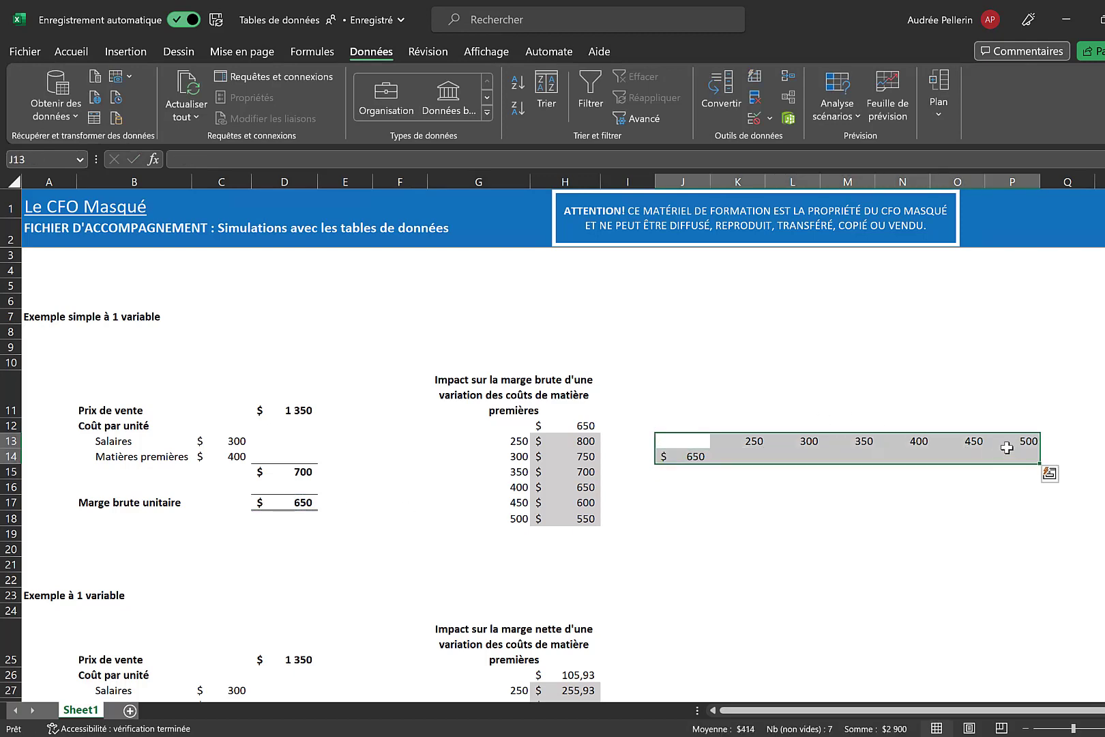
left_click(821, 116)
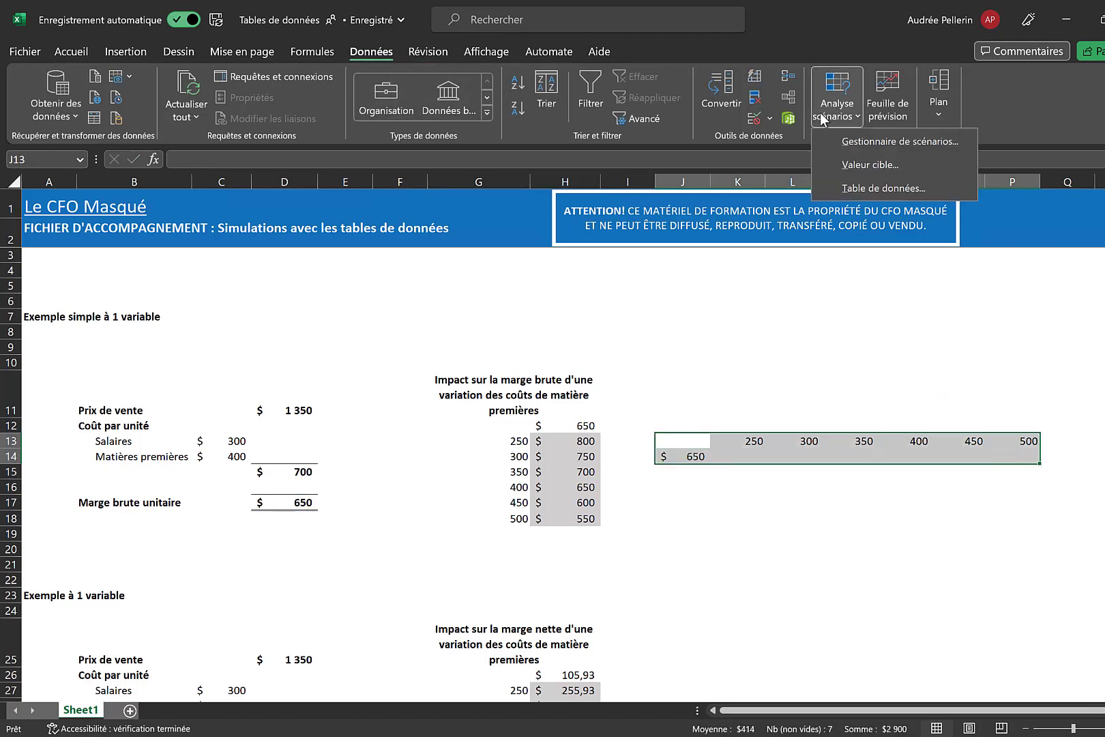
left_click(880, 188)
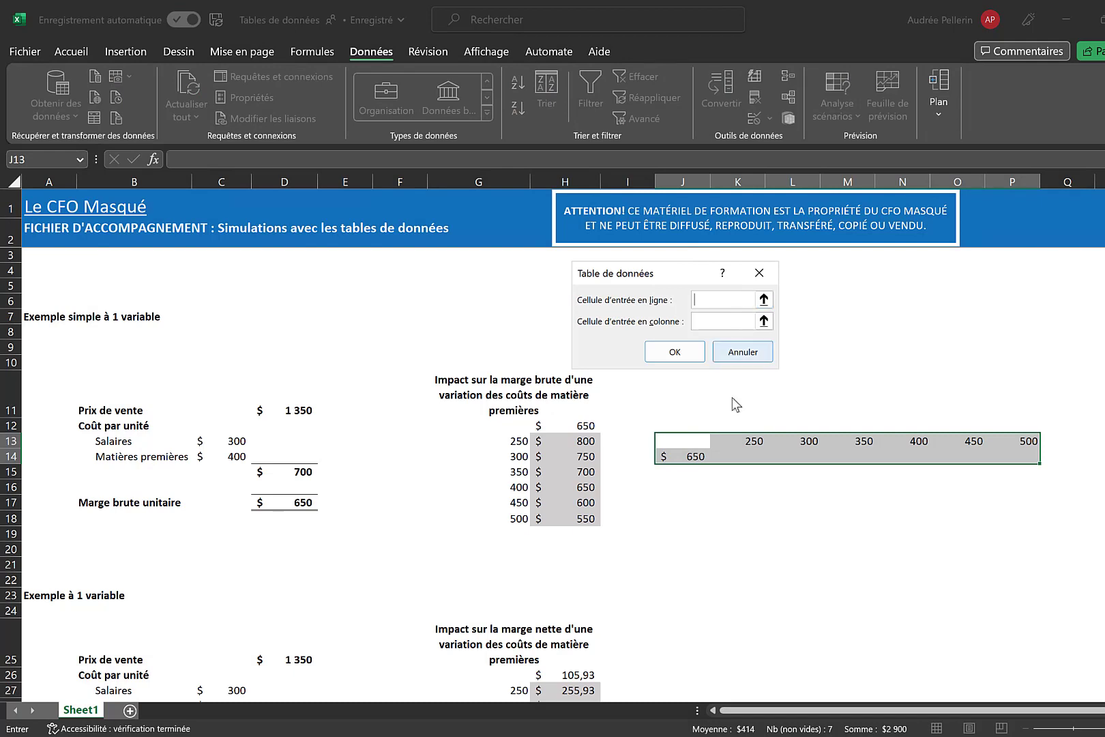
left_click(229, 457)
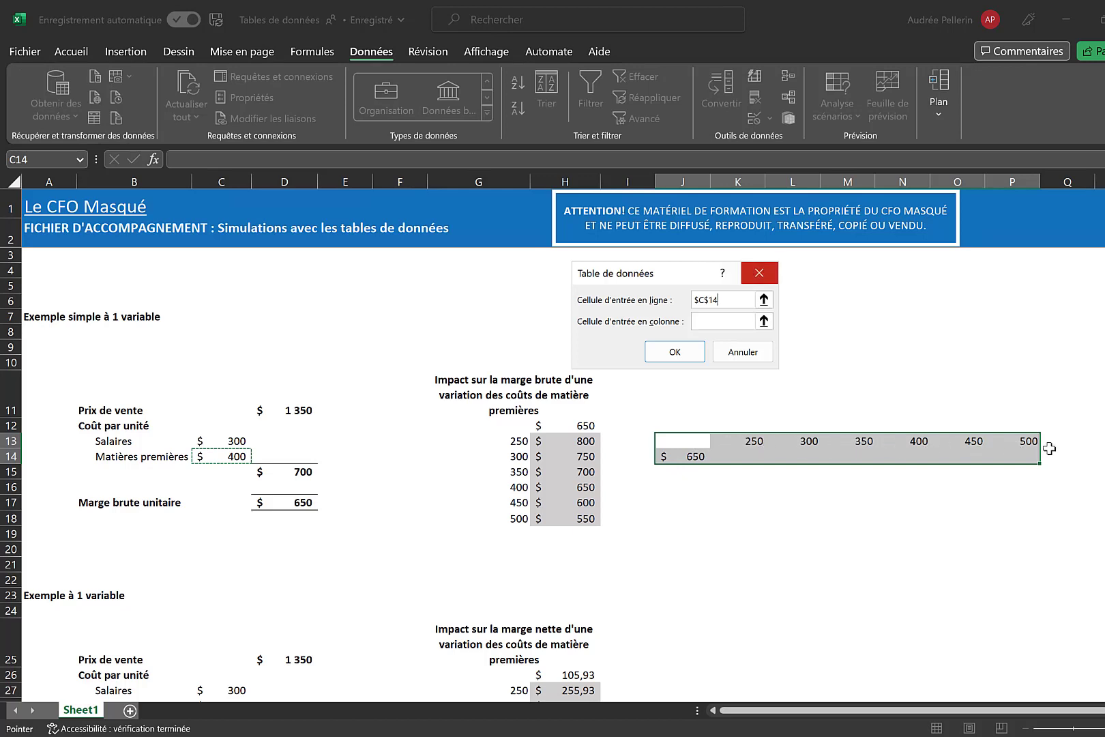
left_click(689, 354)
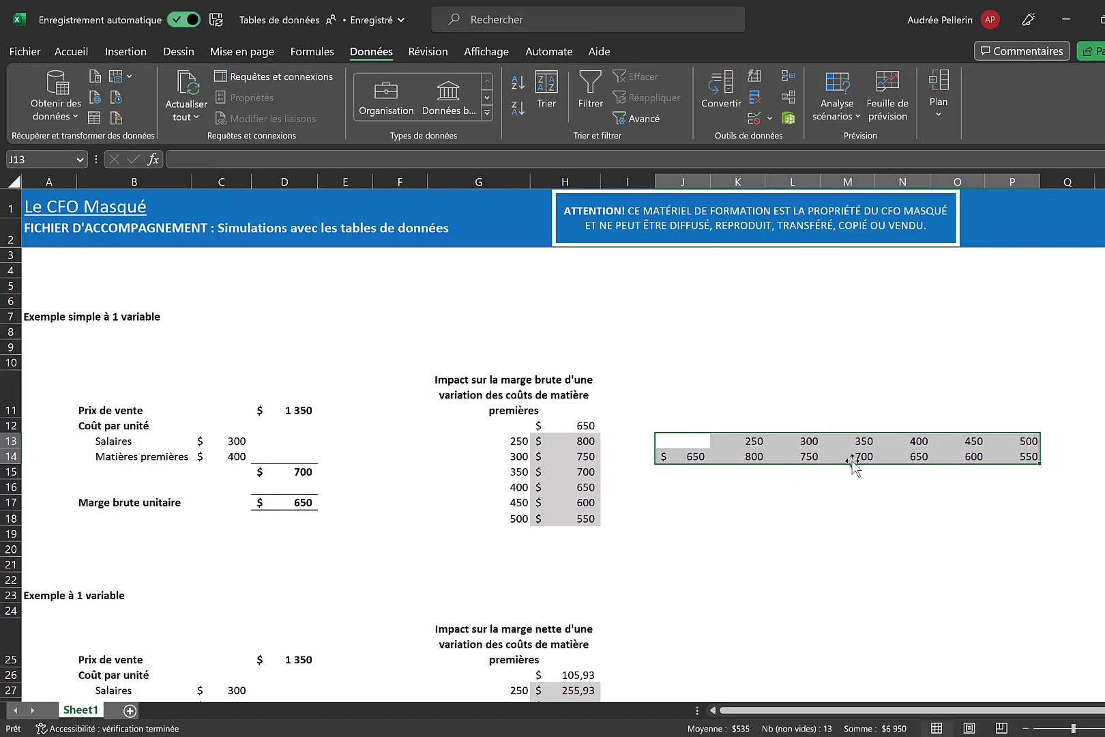
left_click(668, 516)
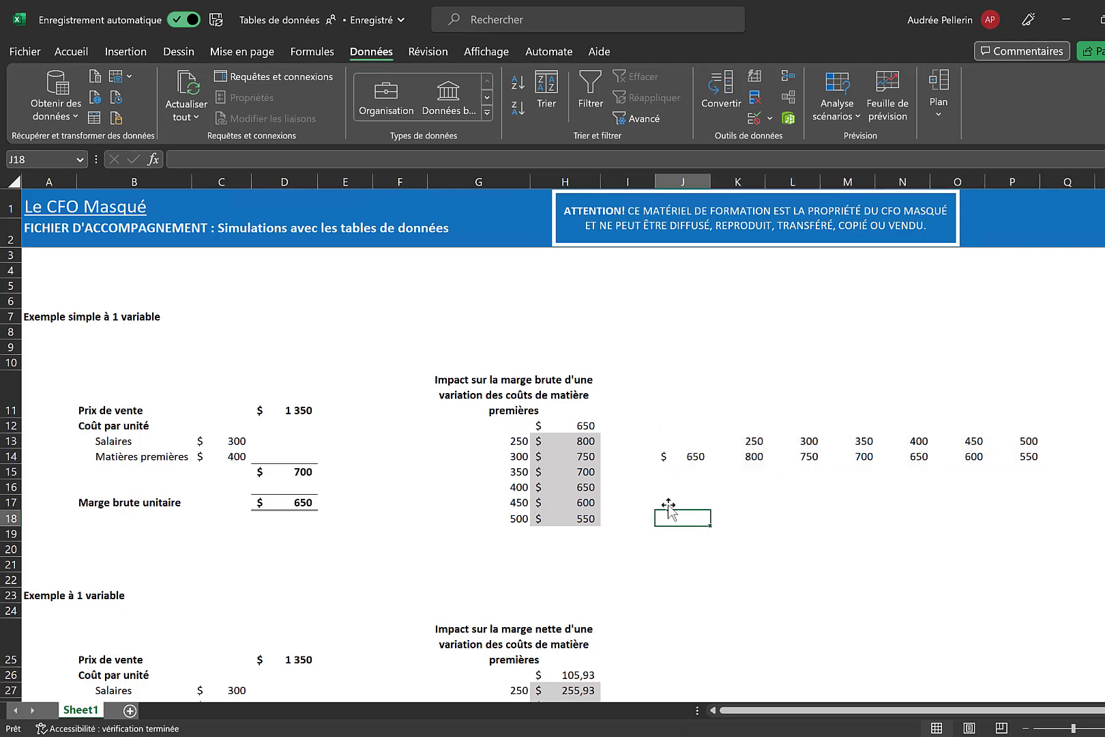
Check the data table formula in H15 and move the block B14:D17 down one row to free row 14.
left_click(583, 469)
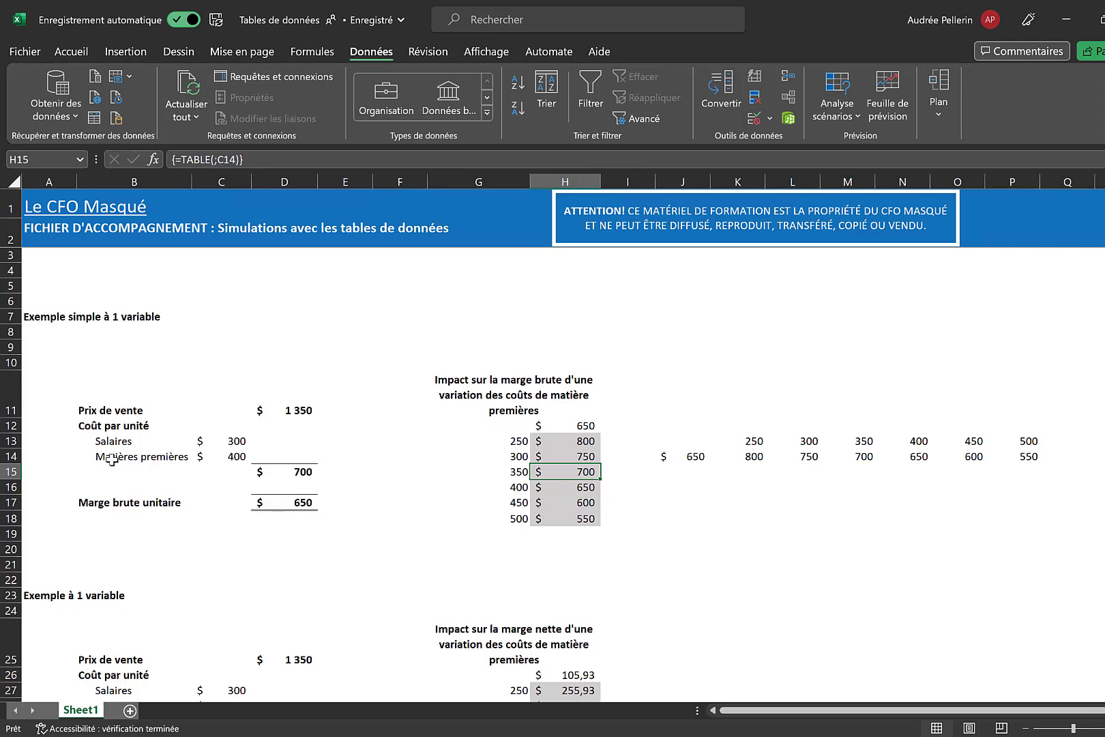
left_click_drag(112, 457, 124, 434)
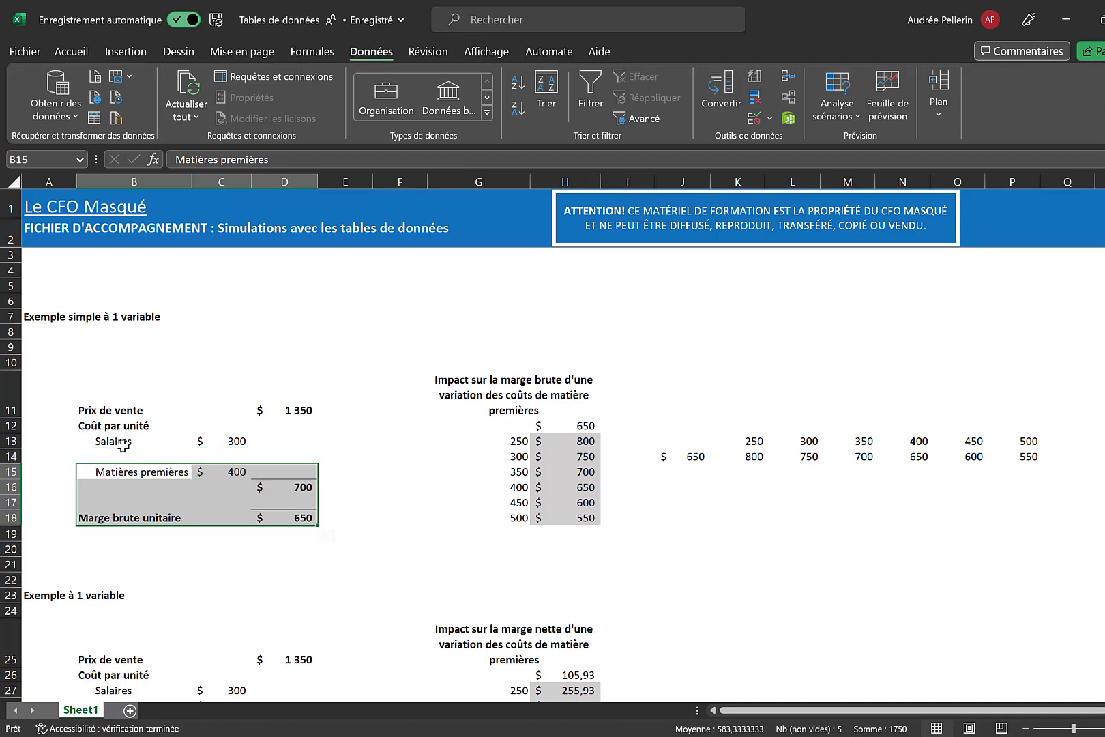
left_click(121, 445)
Add an Énergie cost line in B14 with a unit cost of 200 in C14.
left_click(119, 457)
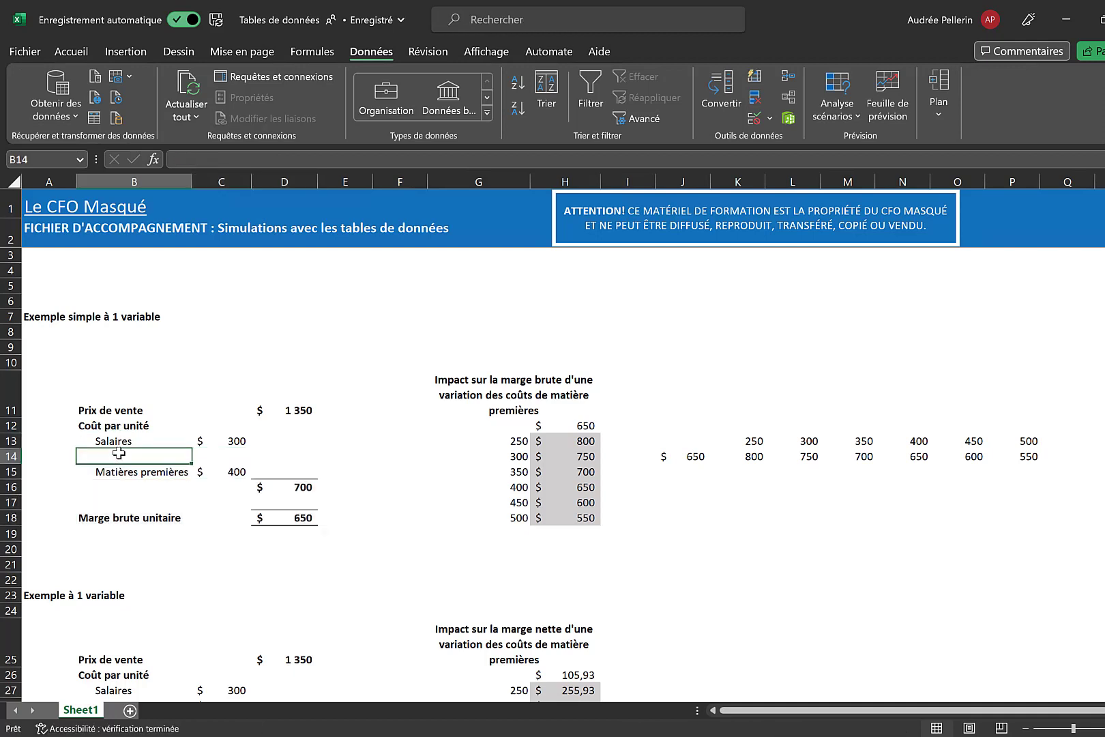
type("Él")
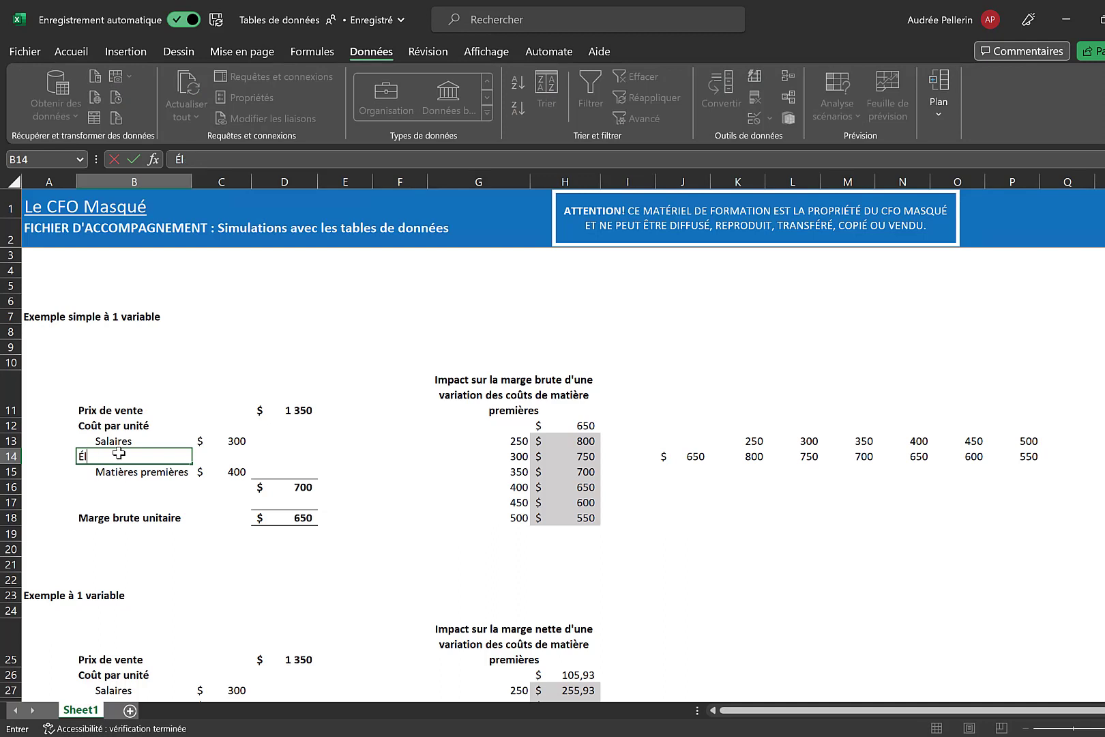
type("ergie")
key("Tab")
type("20")
key("Return")
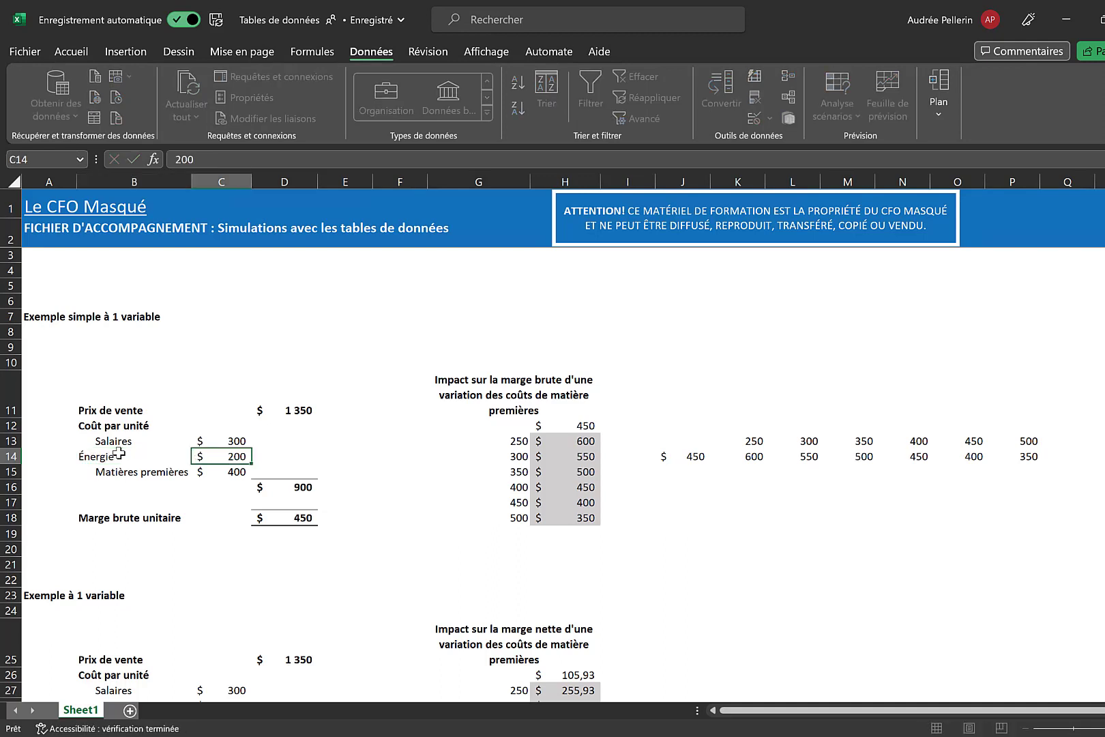
Review the formulas in D16 and D18 and the updated results in both data tables, H13:H18 and K14:P14.
left_click(282, 487)
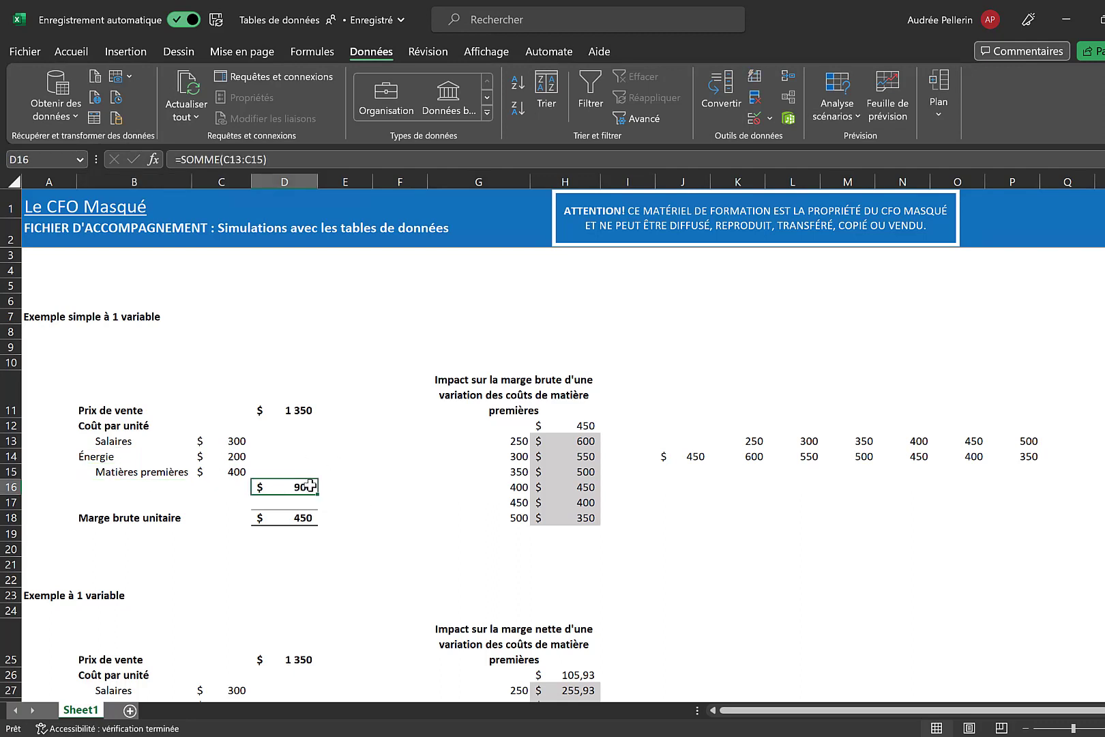
left_click(287, 522)
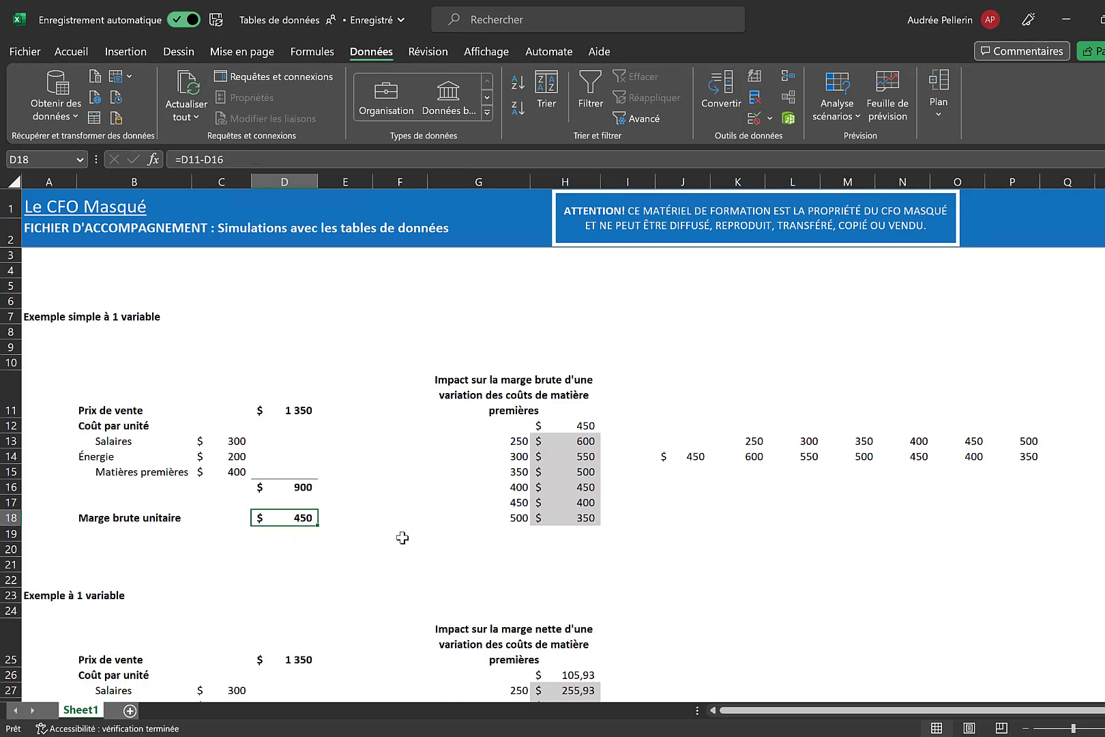
left_click_drag(562, 442, 560, 520)
left_click_drag(750, 459, 1029, 459)
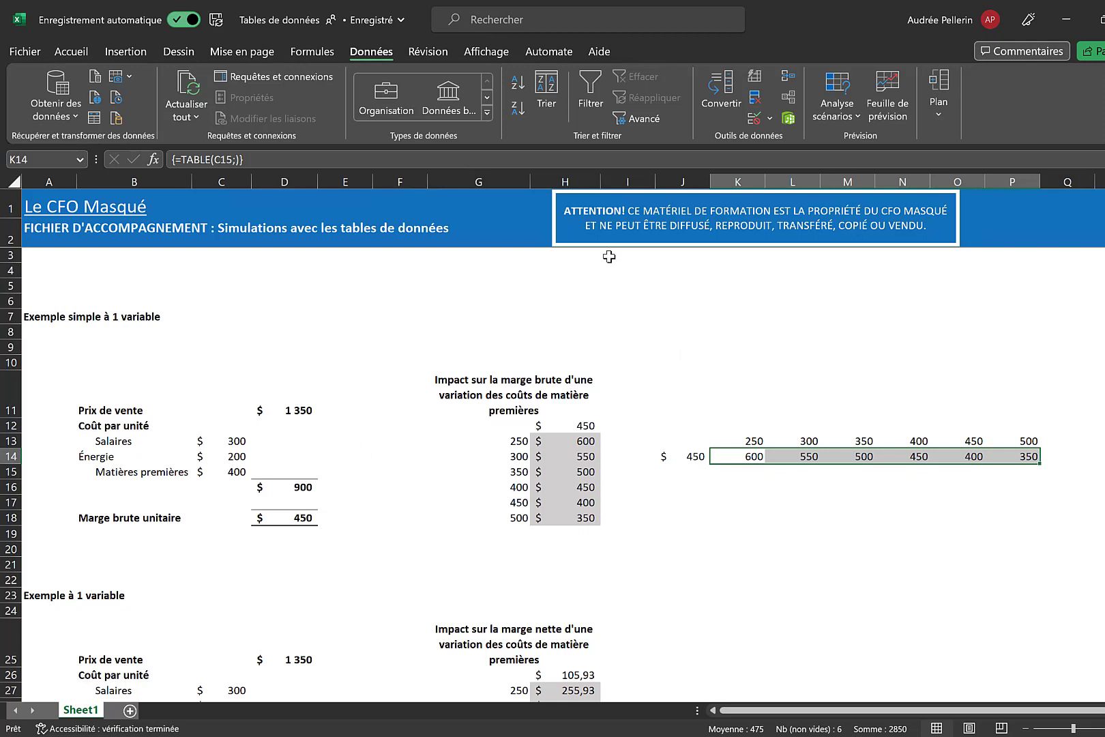
Open the workbook's calculation options to examine the available calculation modes.
left_click(300, 52)
left_click(976, 114)
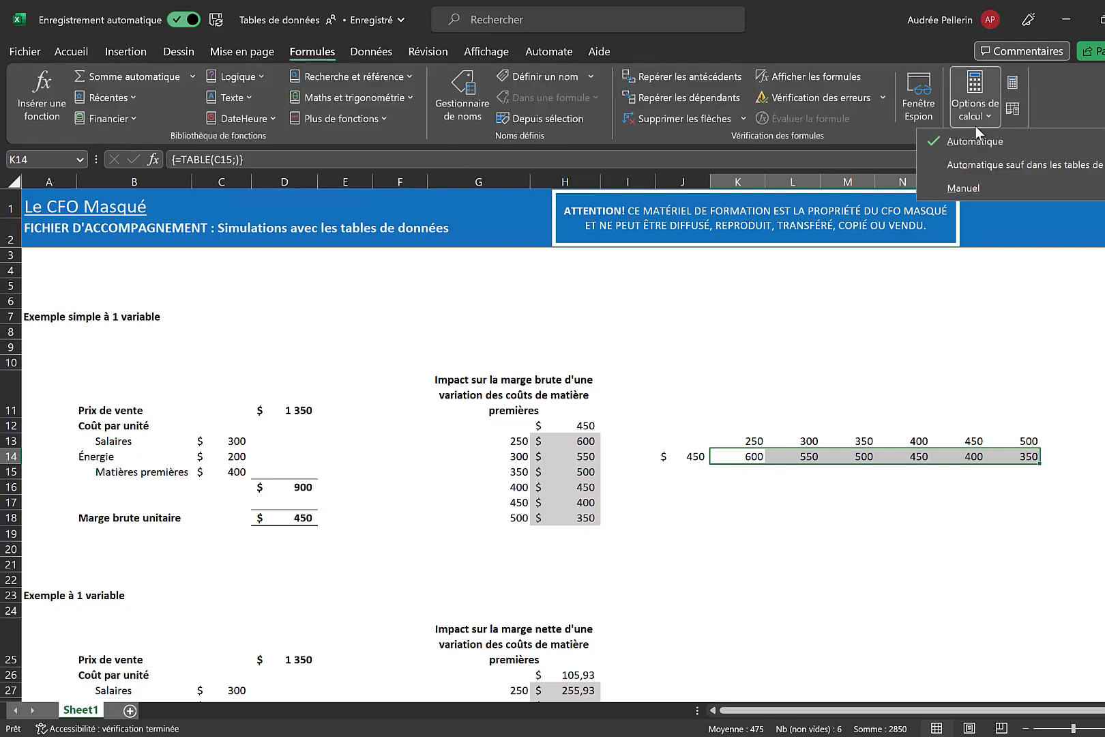